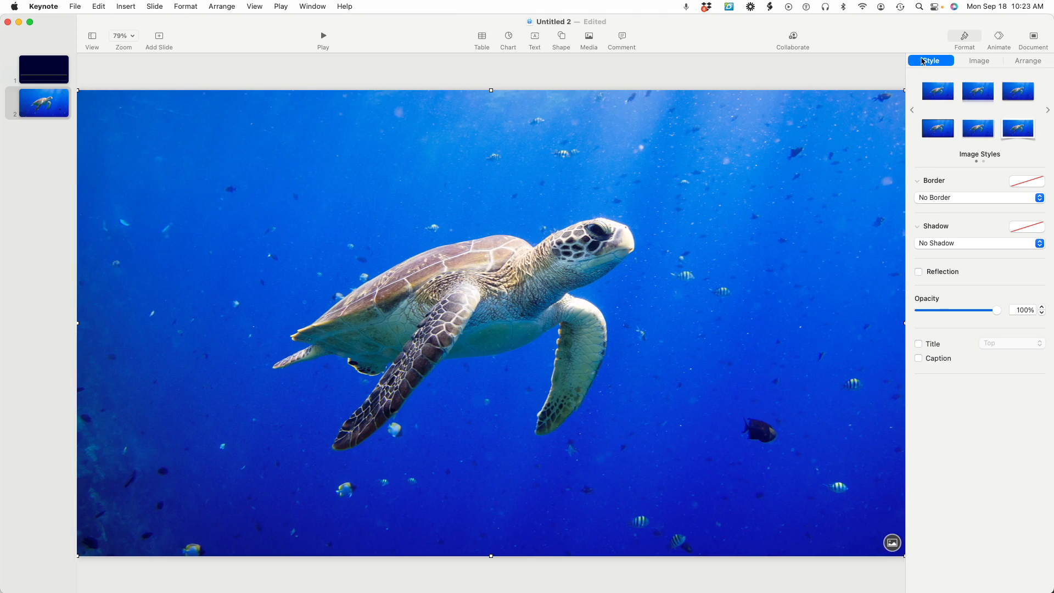
Replace the sea turtle photo on slide 2 with lib.jpeg from the Downloads folder
{"action": "left_click", "coordinate": [983, 61]}
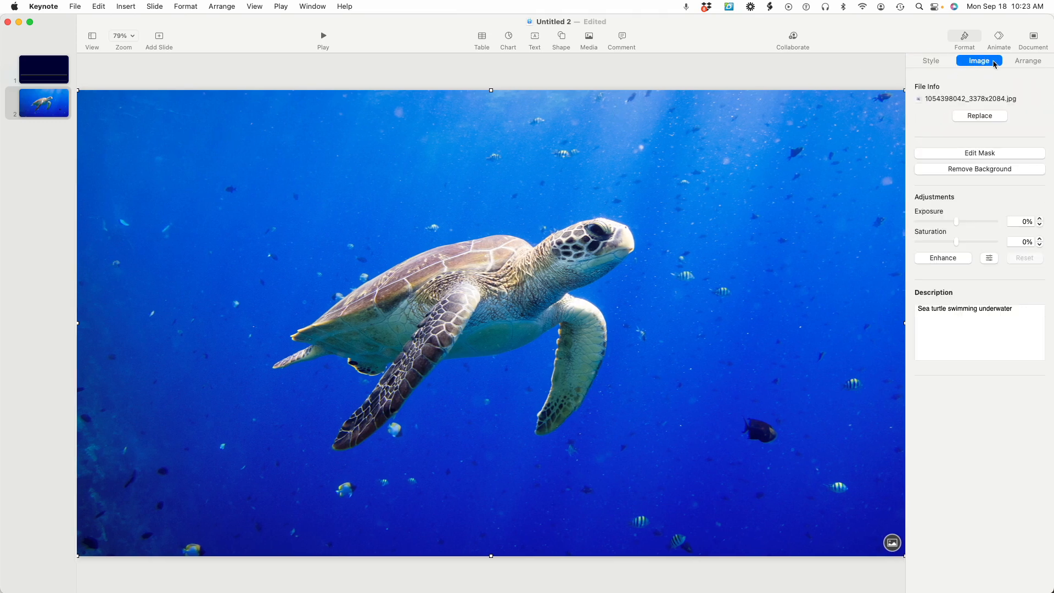
{"action": "left_click", "coordinate": [989, 119]}
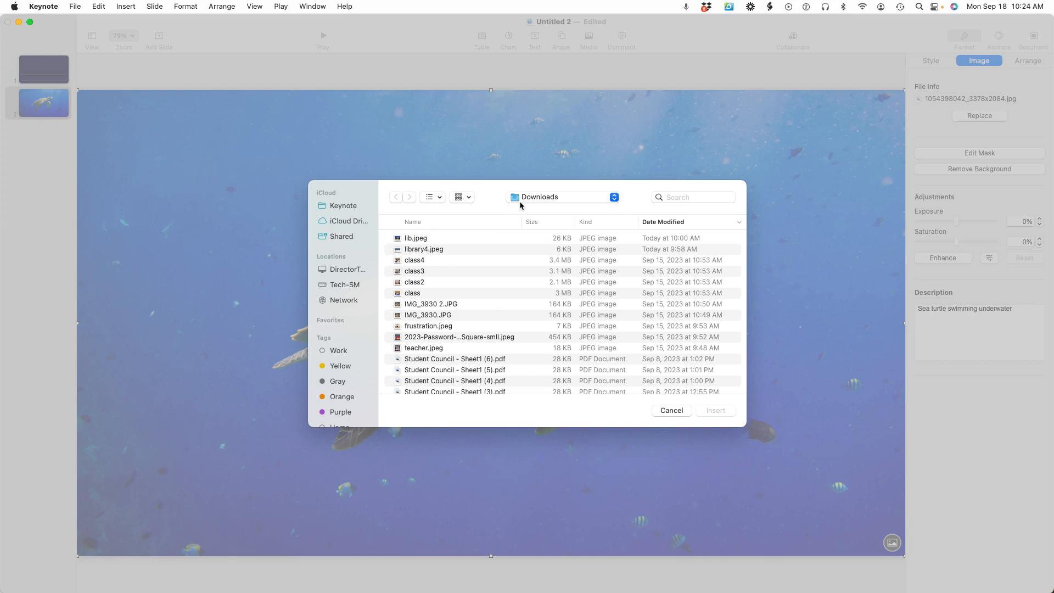
{"action": "scroll", "coordinate": [497, 251], "scroll_direction": "down", "scroll_amount": 1}
{"action": "left_click", "coordinate": [416, 235]}
{"action": "scroll", "coordinate": [416, 236], "scroll_direction": "down", "scroll_amount": 2}
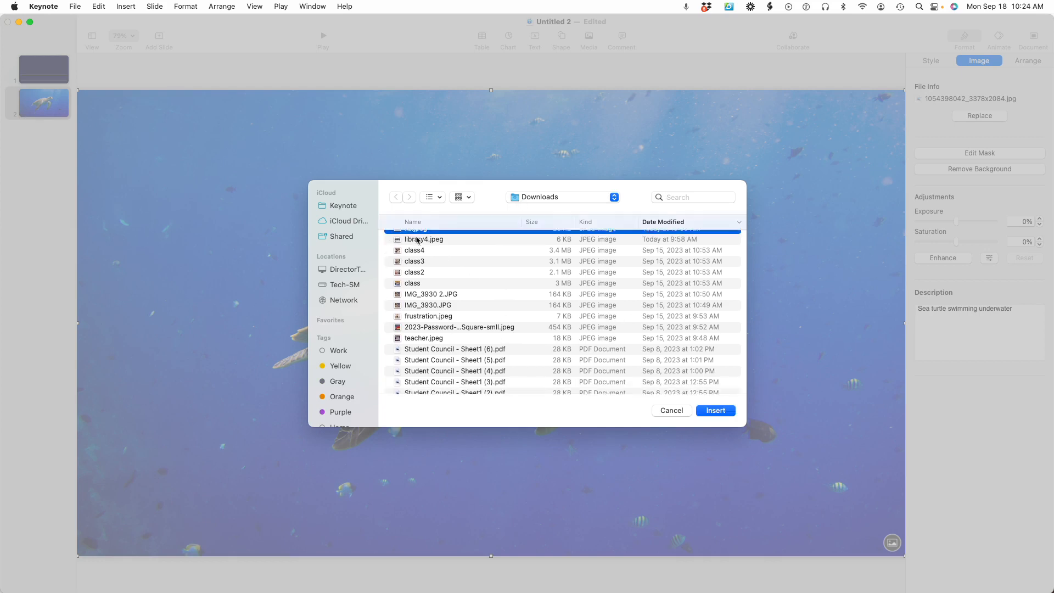
{"action": "left_click", "coordinate": [714, 412]}
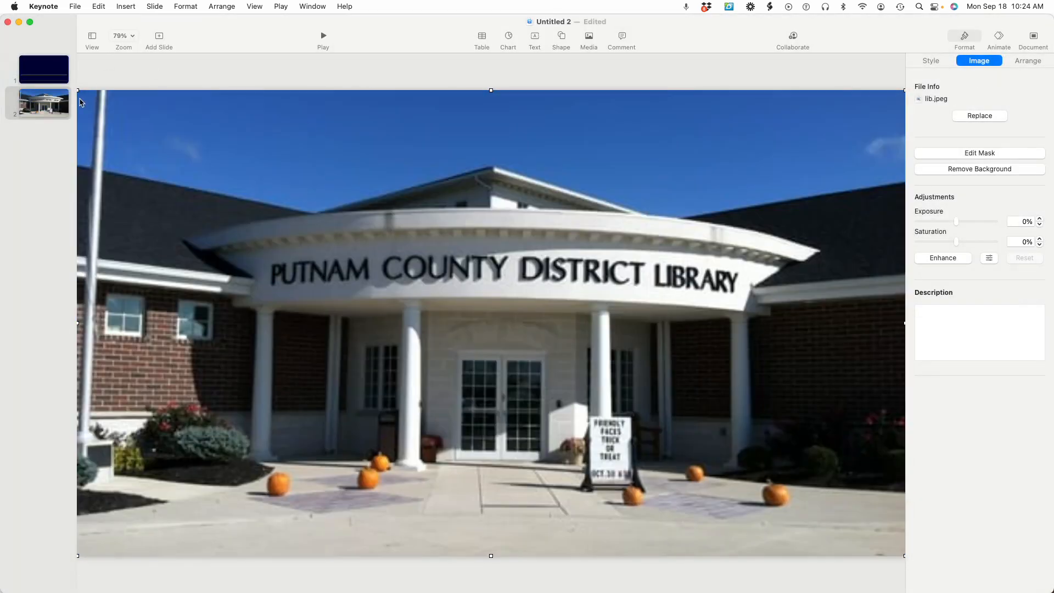
Add an Agenda slide after the library photo slide, followed by a Blank slide
{"action": "left_click_drag", "start_coordinate": [76, 90], "coordinate": [118, 130]}
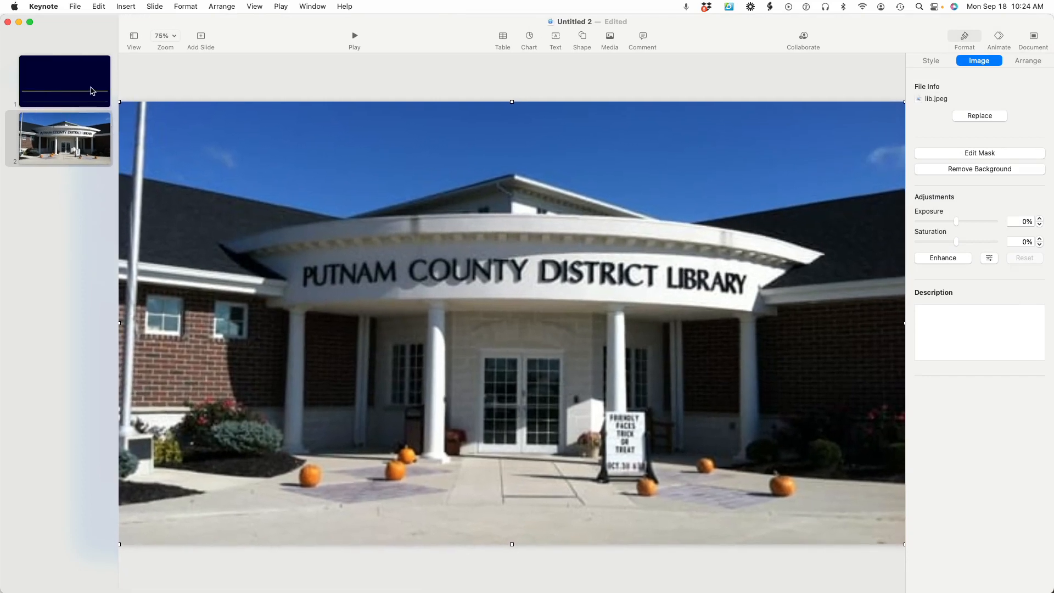
{"action": "left_click", "coordinate": [201, 37]}
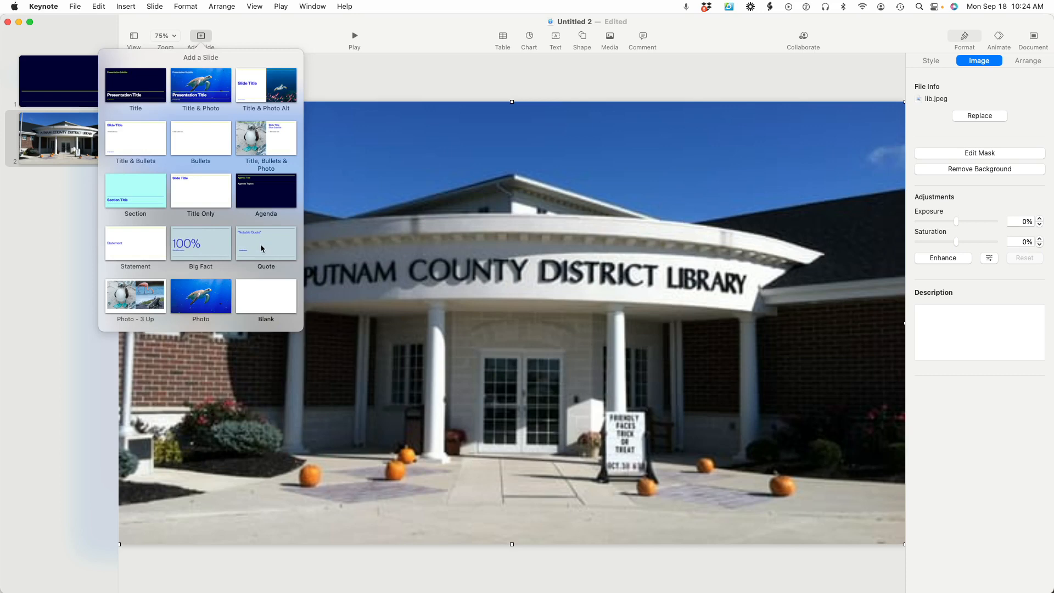
{"action": "left_click", "coordinate": [272, 206]}
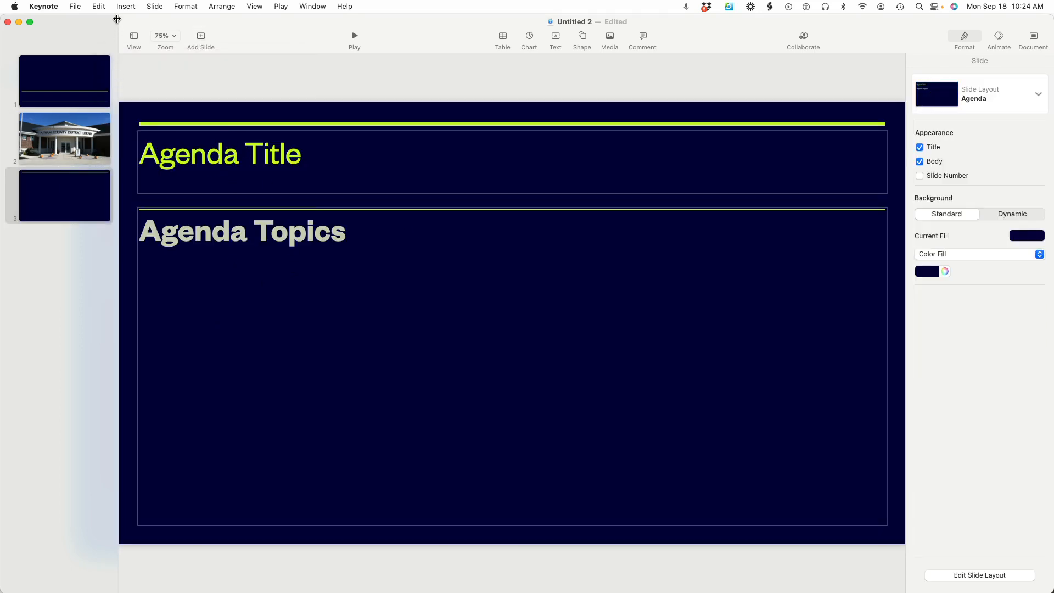
{"action": "left_click", "coordinate": [201, 39]}
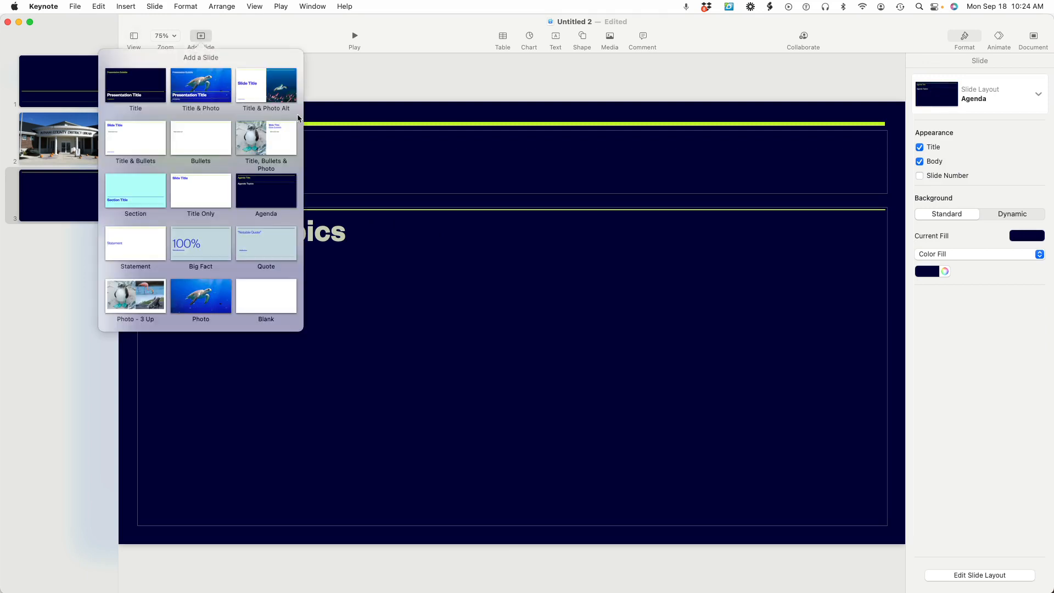
{"action": "left_click", "coordinate": [277, 297]}
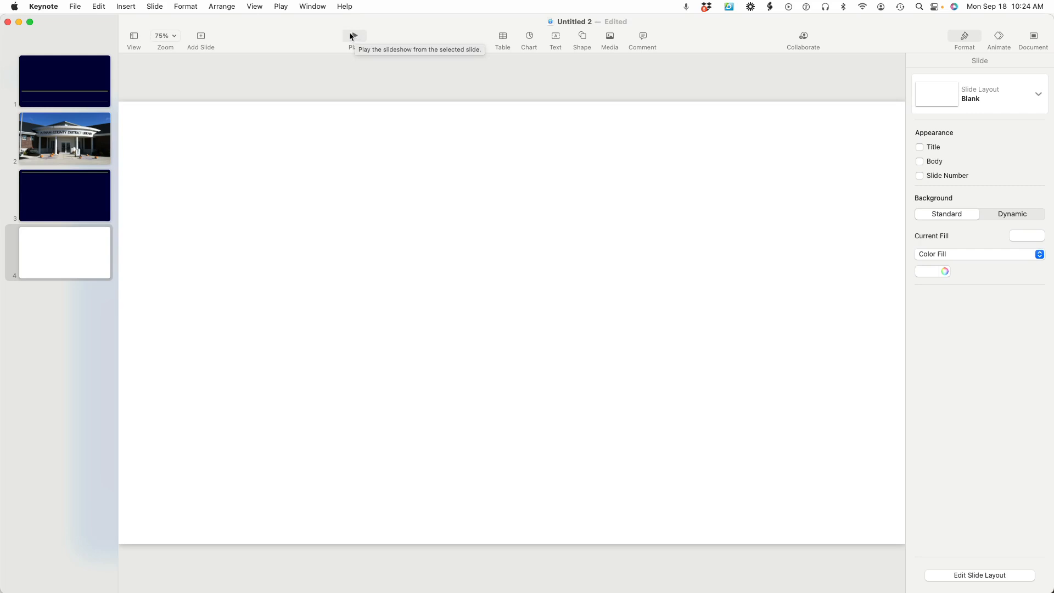
Insert a table with only a header row on the blank slide and apply the table style with the blue header and green column
{"action": "left_click", "coordinate": [502, 37]}
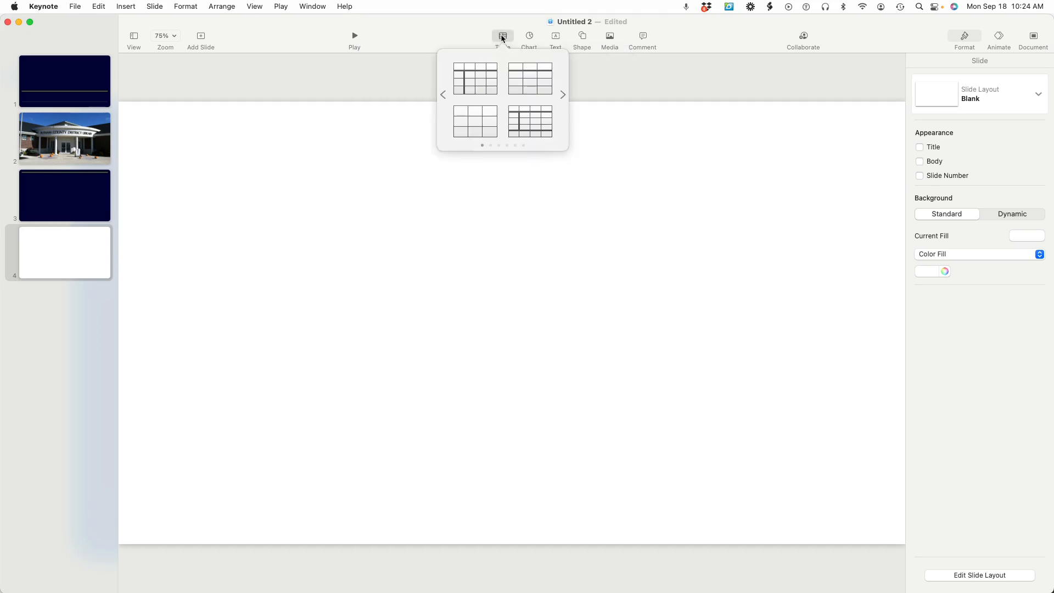
{"action": "left_click", "coordinate": [531, 87]}
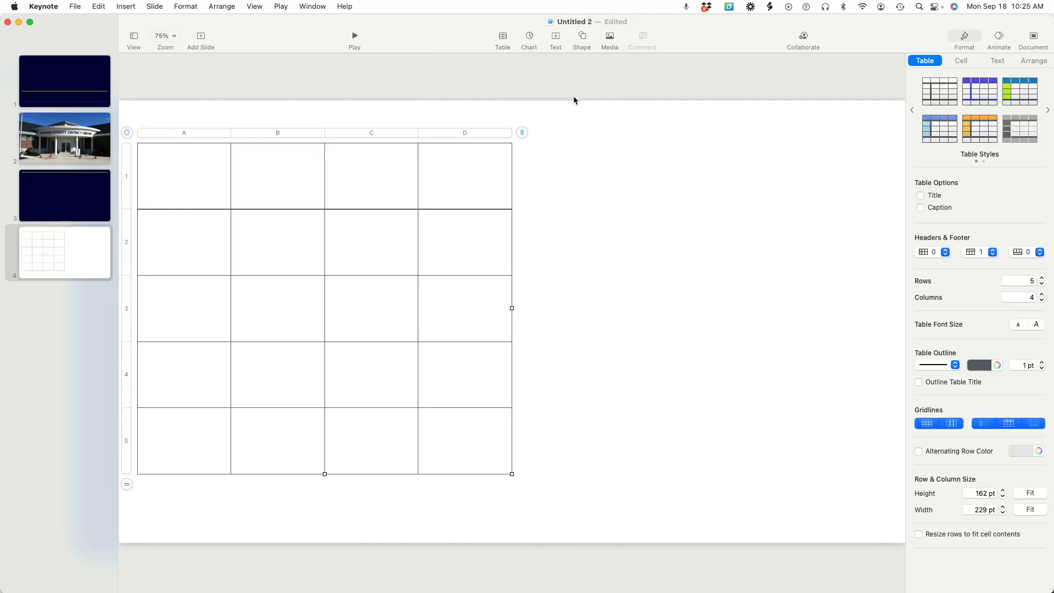
{"action": "left_click", "coordinate": [982, 96]}
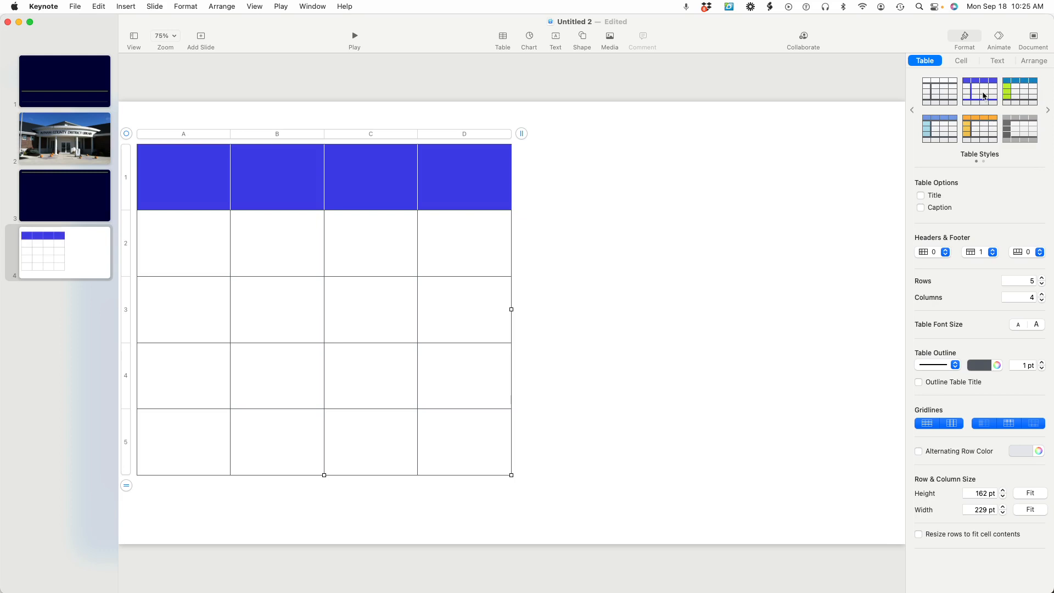
{"action": "left_click", "coordinate": [1023, 97]}
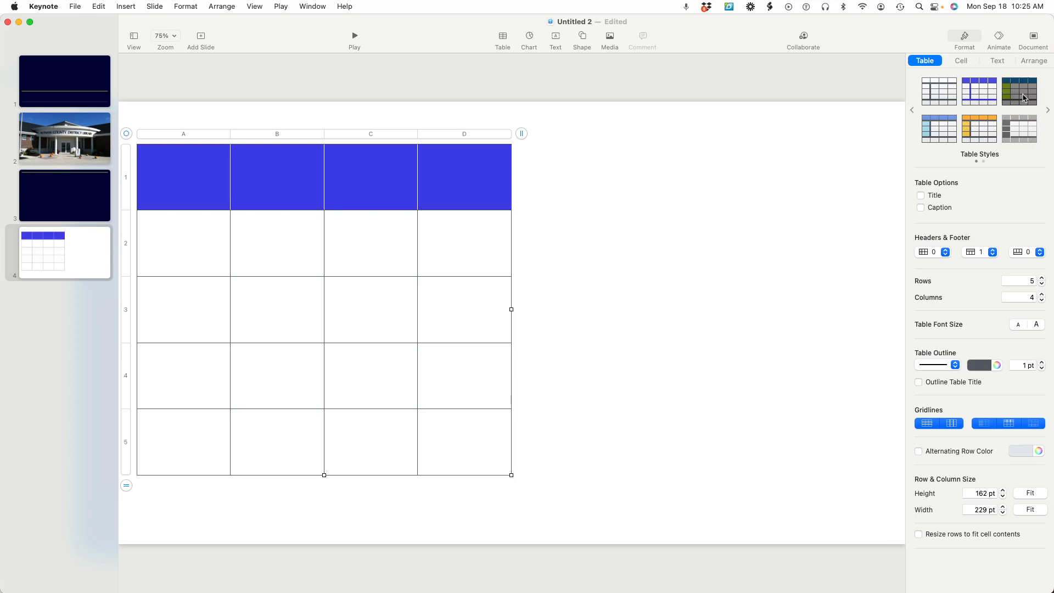
Show the table's title and change its text to "Example"
{"action": "left_click", "coordinate": [921, 196]}
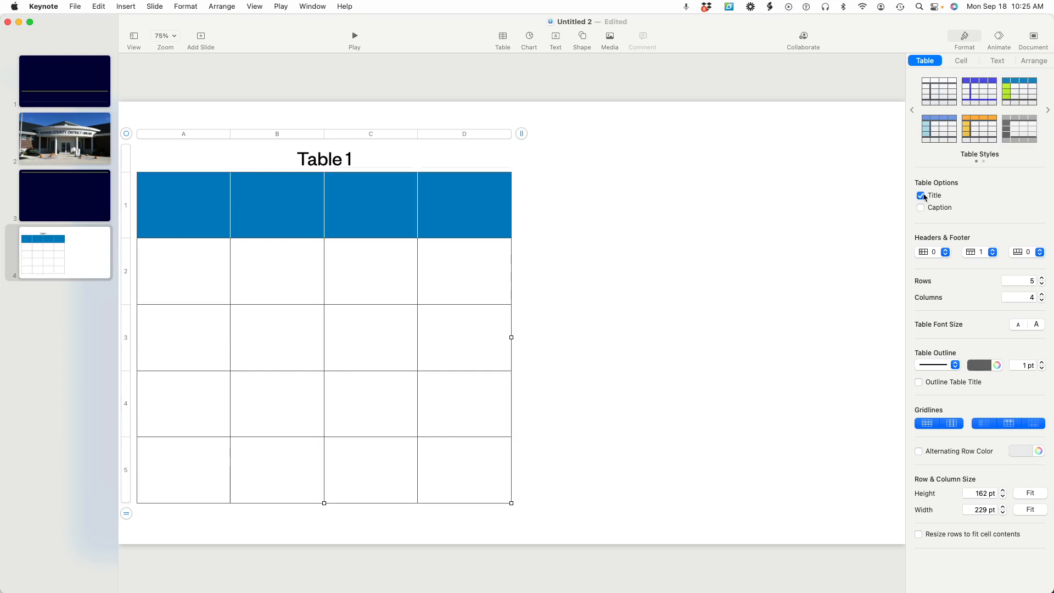
{"action": "left_click", "coordinate": [328, 161]}
{"action": "scroll", "coordinate": [329, 162], "scroll_direction": "left", "scroll_amount": 1}
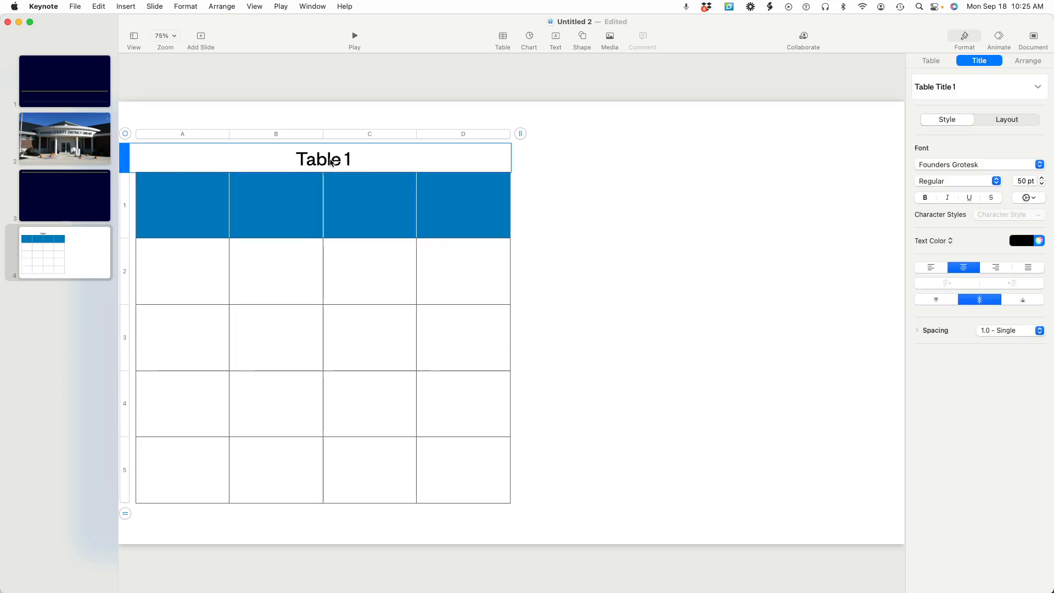
{"action": "type", "text": "Example"}
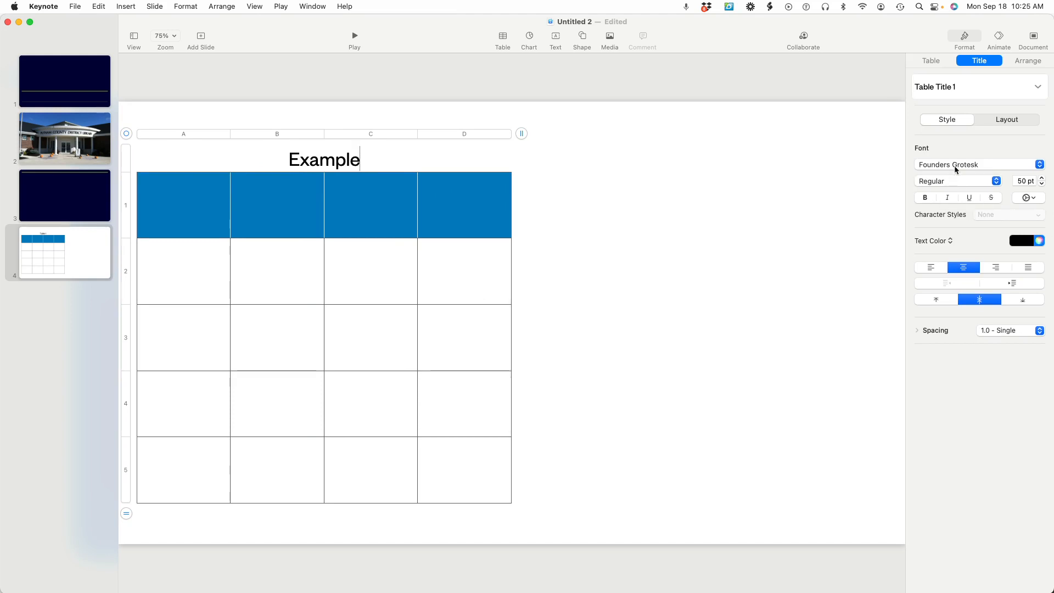
Make the table title bold, try left alignment, and set it back to centred
{"action": "left_click", "coordinate": [926, 198]}
{"action": "left_click", "coordinate": [926, 198]}
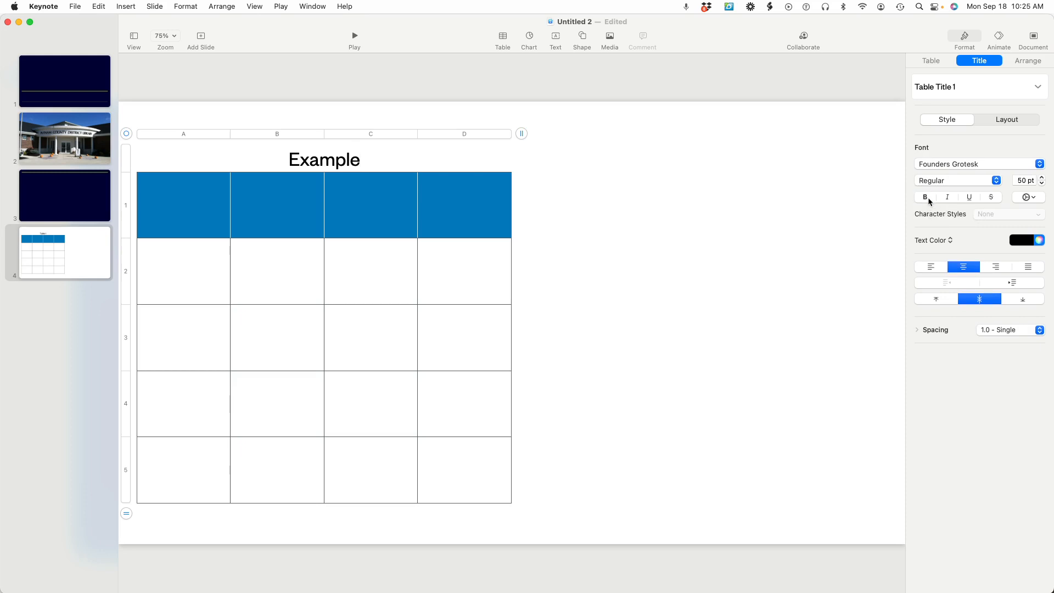
{"action": "left_click_drag", "start_coordinate": [364, 160], "coordinate": [284, 159]}
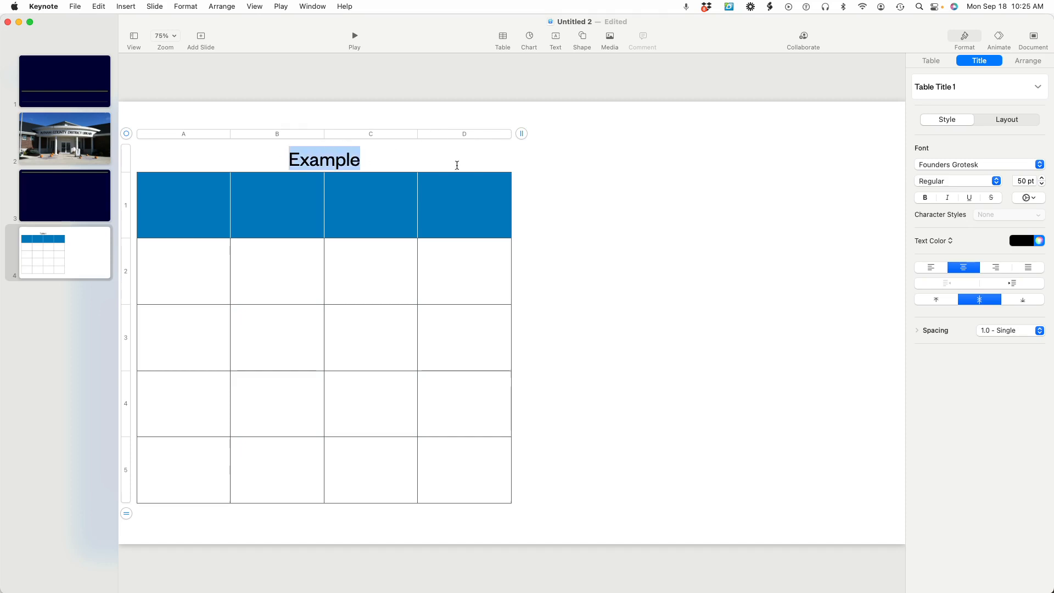
{"action": "left_click", "coordinate": [931, 200]}
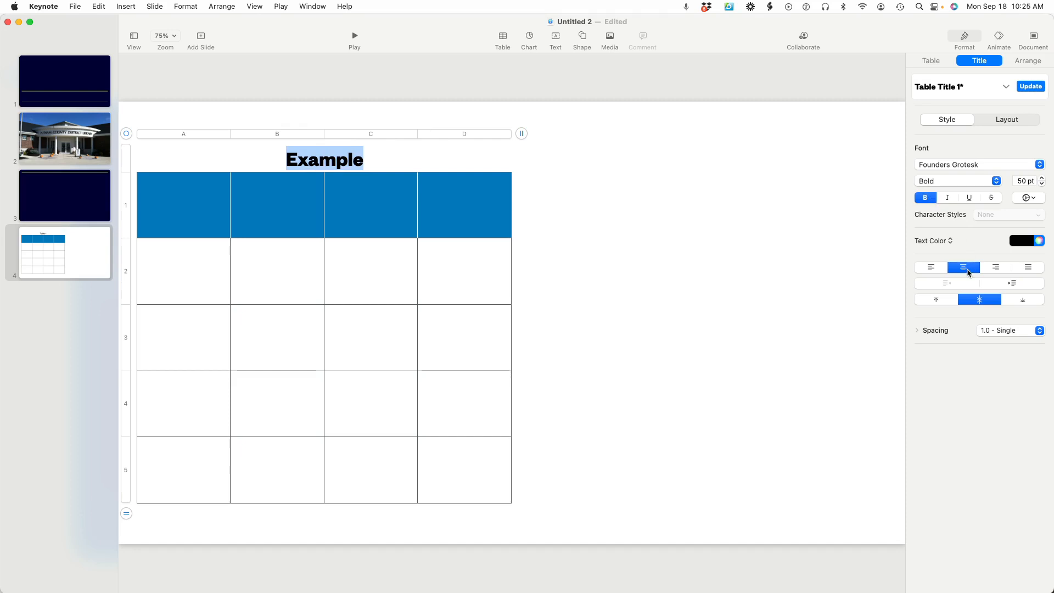
{"action": "left_click", "coordinate": [931, 269]}
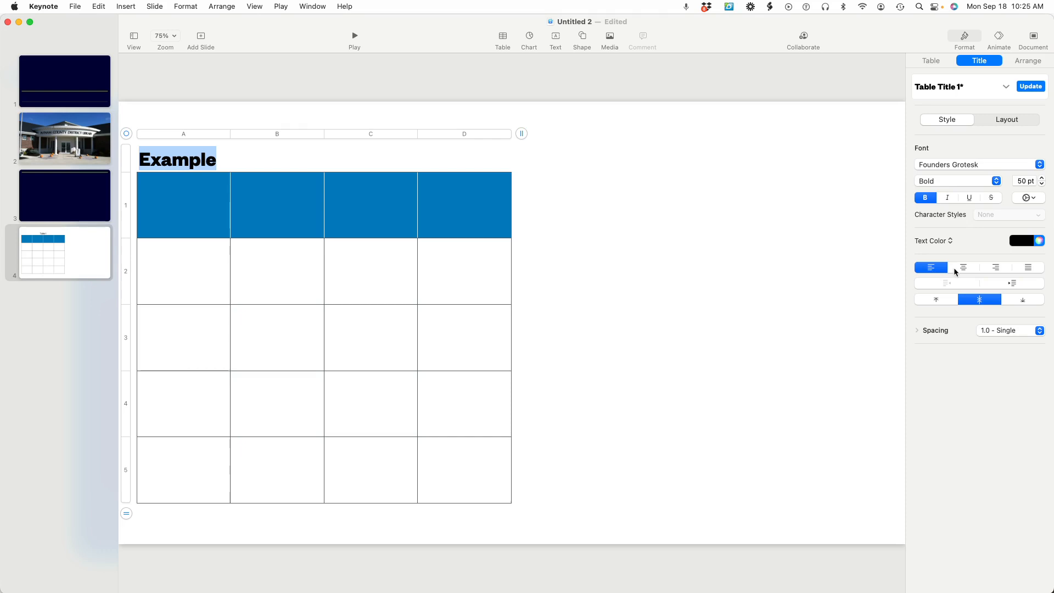
{"action": "left_click", "coordinate": [964, 267]}
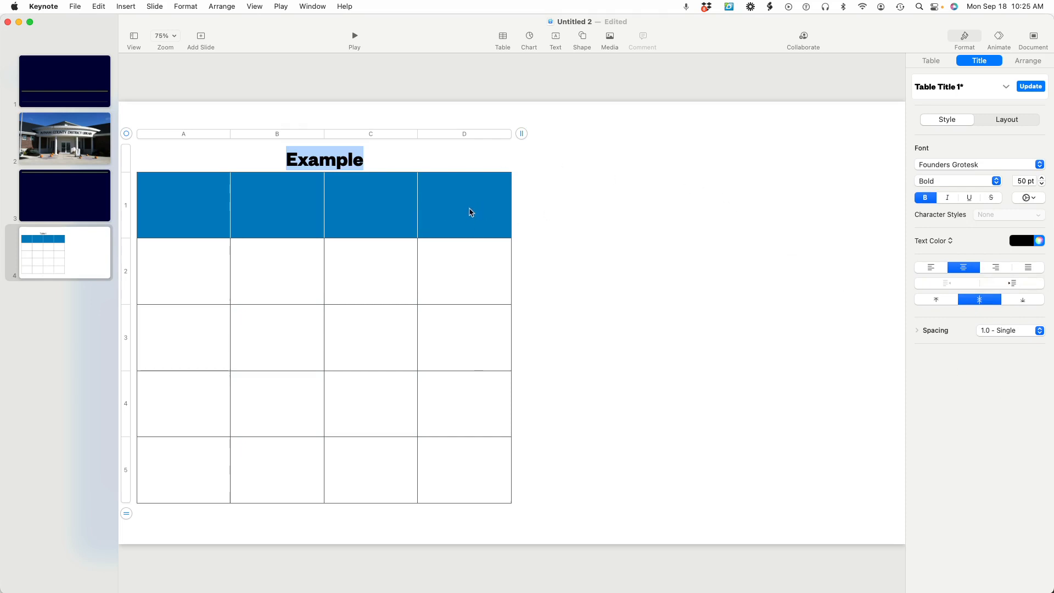
{"action": "left_click", "coordinate": [379, 269]}
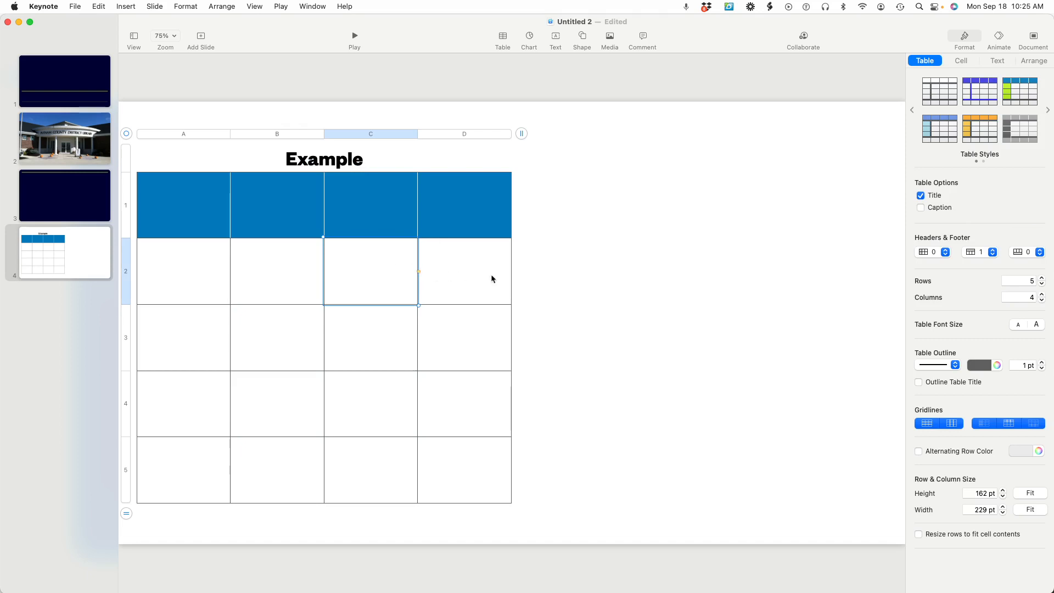
{"action": "left_click", "coordinate": [435, 348]}
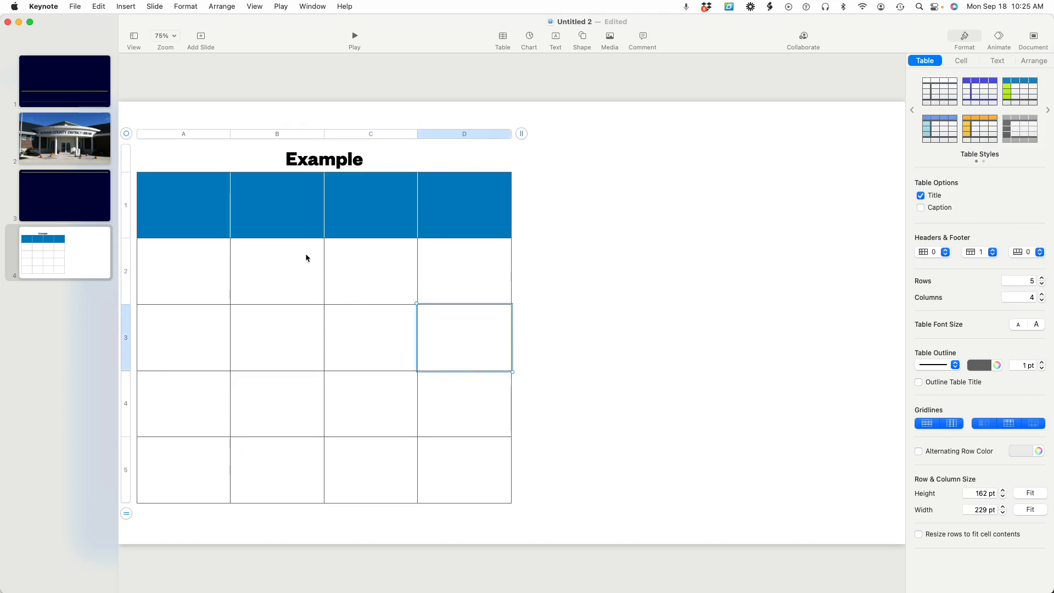
{"action": "left_click", "coordinate": [250, 266]}
{"action": "left_click", "coordinate": [277, 338]}
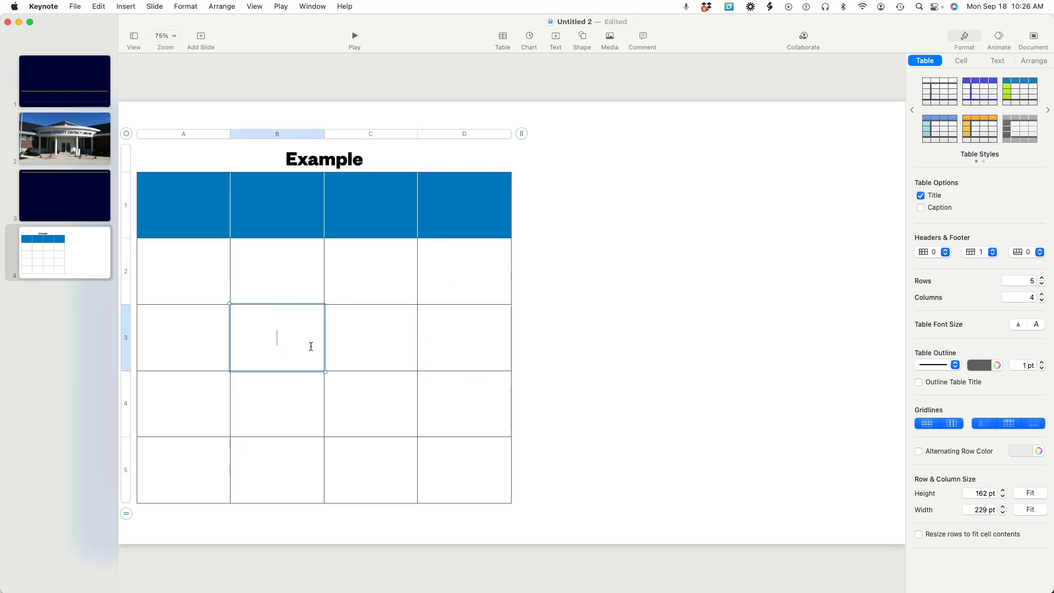
{"action": "left_click", "coordinate": [364, 350]}
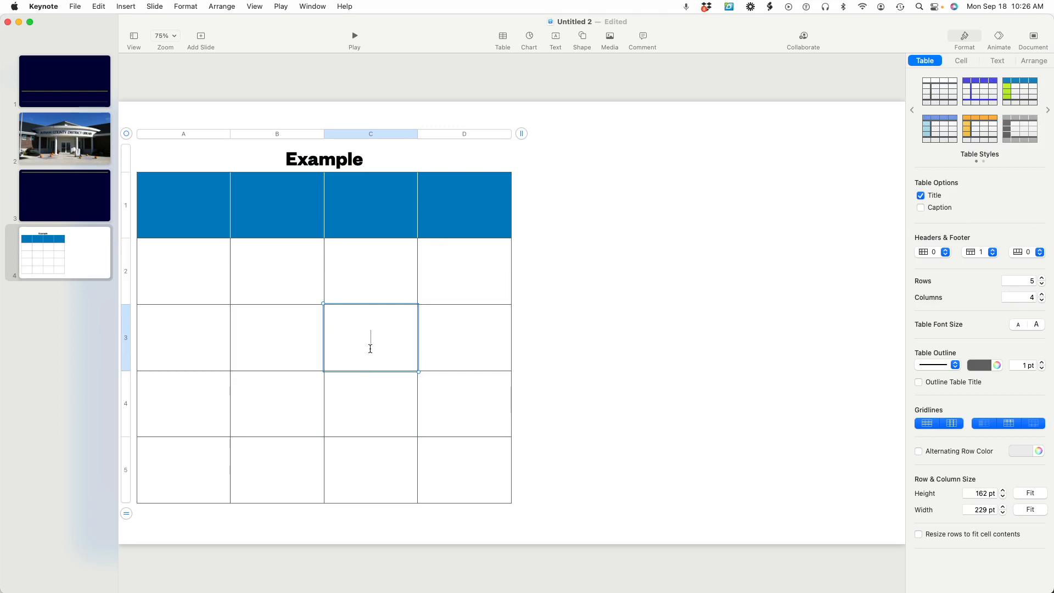
Select the whole "Example" table and delete it from the slide
{"action": "left_click", "coordinate": [416, 120]}
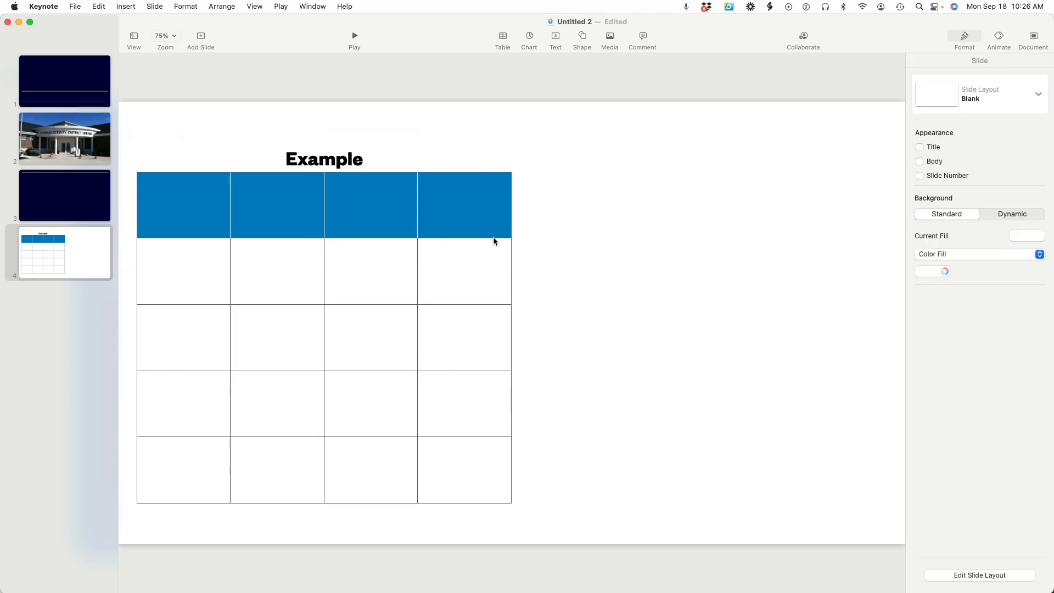
{"action": "left_click_drag", "start_coordinate": [494, 237], "coordinate": [492, 254]}
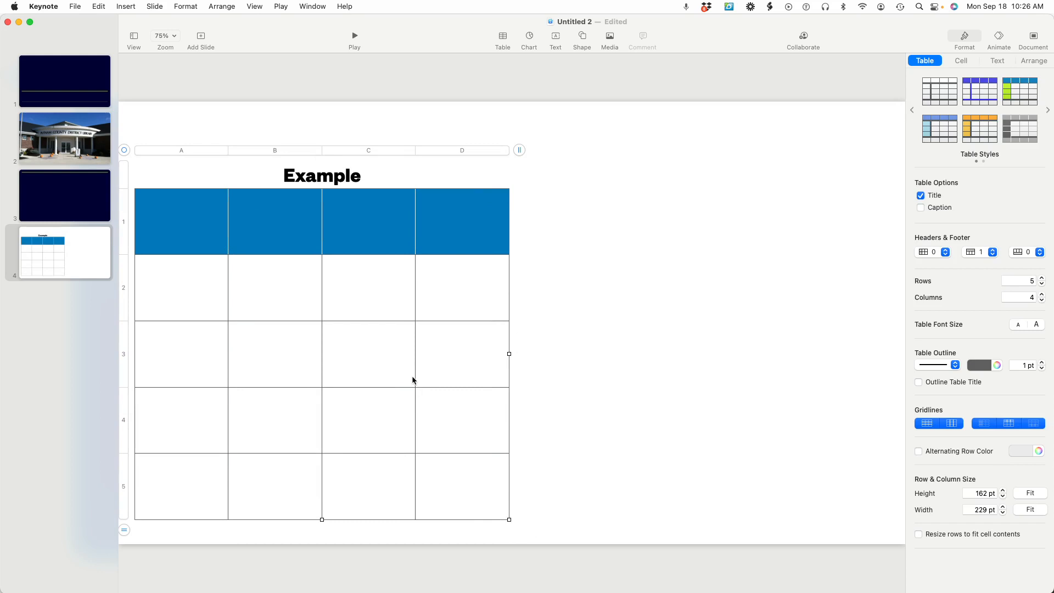
{"action": "key", "text": "Delete"}
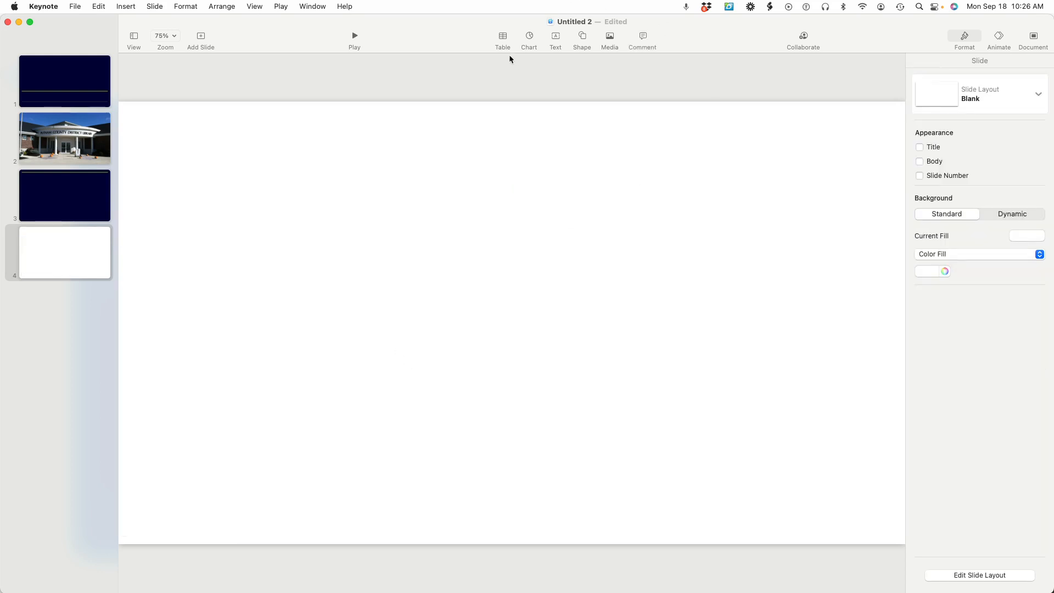
Insert a grey 2D stacked area chart on the blank slide and turn on its title and border
{"action": "left_click", "coordinate": [531, 37]}
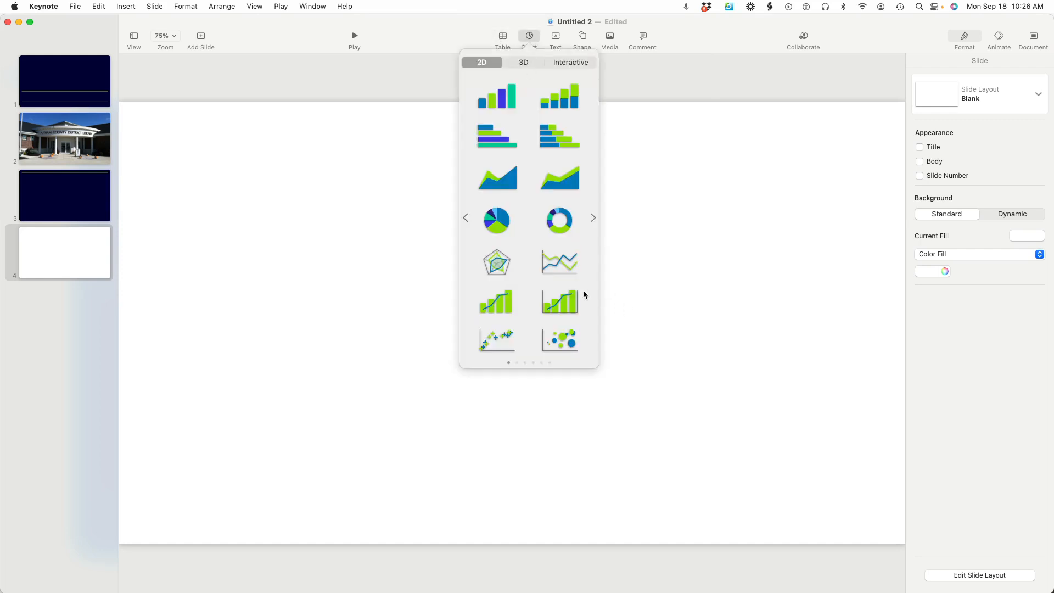
{"action": "scroll", "coordinate": [570, 260], "scroll_direction": "left", "scroll_amount": 3}
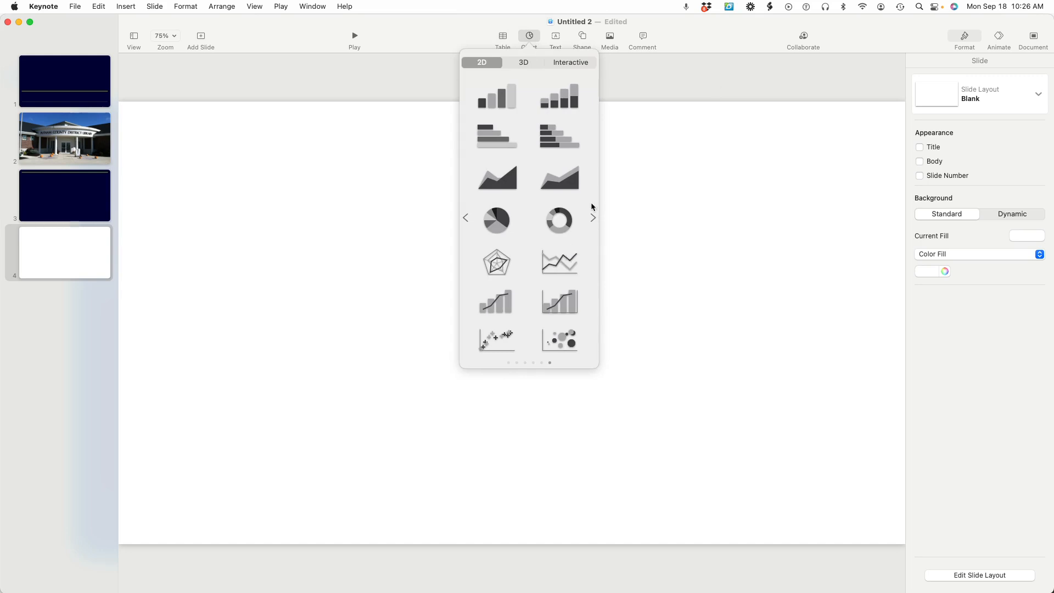
{"action": "left_click", "coordinate": [565, 168]}
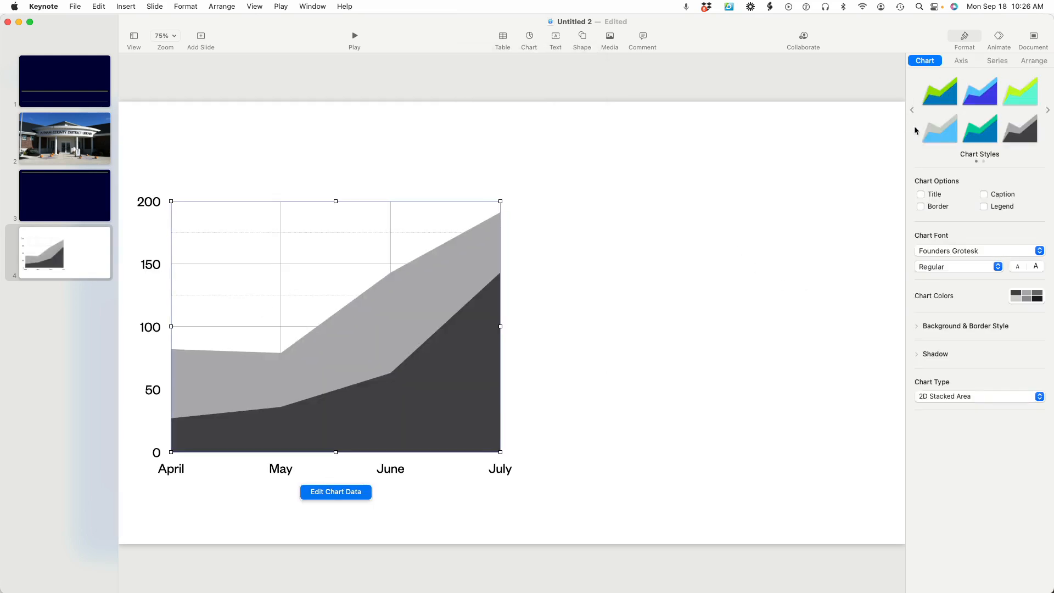
{"action": "left_click", "coordinate": [921, 195]}
{"action": "left_click", "coordinate": [921, 208]}
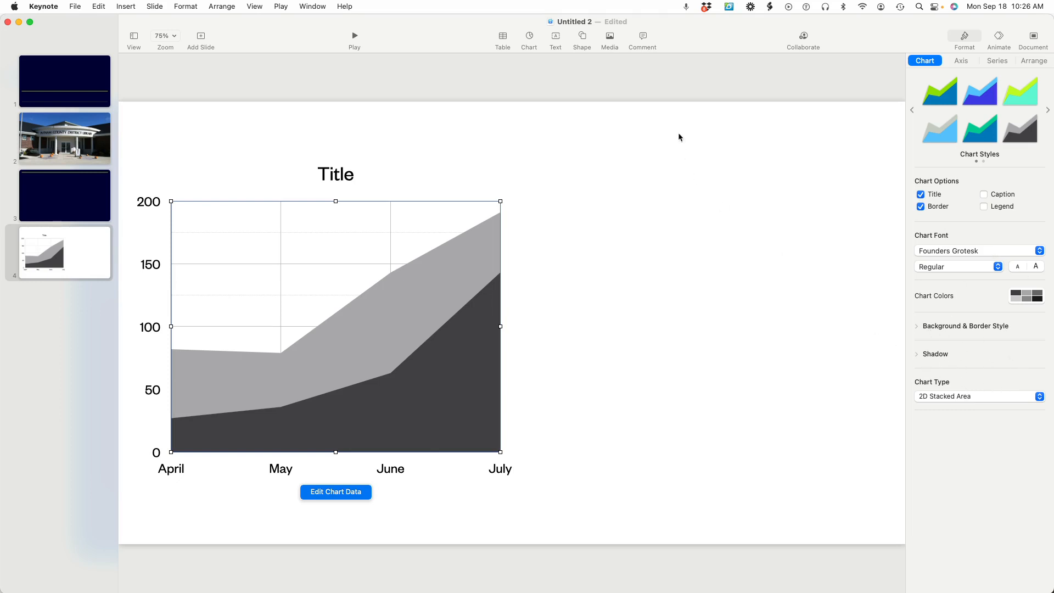
Move the chart slightly up and to the right on the slide, and undo that move
{"action": "mouse_move", "coordinate": [410, 225]}
{"action": "left_mouse_down"}
{"action": "mouse_move", "coordinate": [440, 229]}
{"action": "mouse_move", "coordinate": [427, 217]}
{"action": "left_mouse_up"}
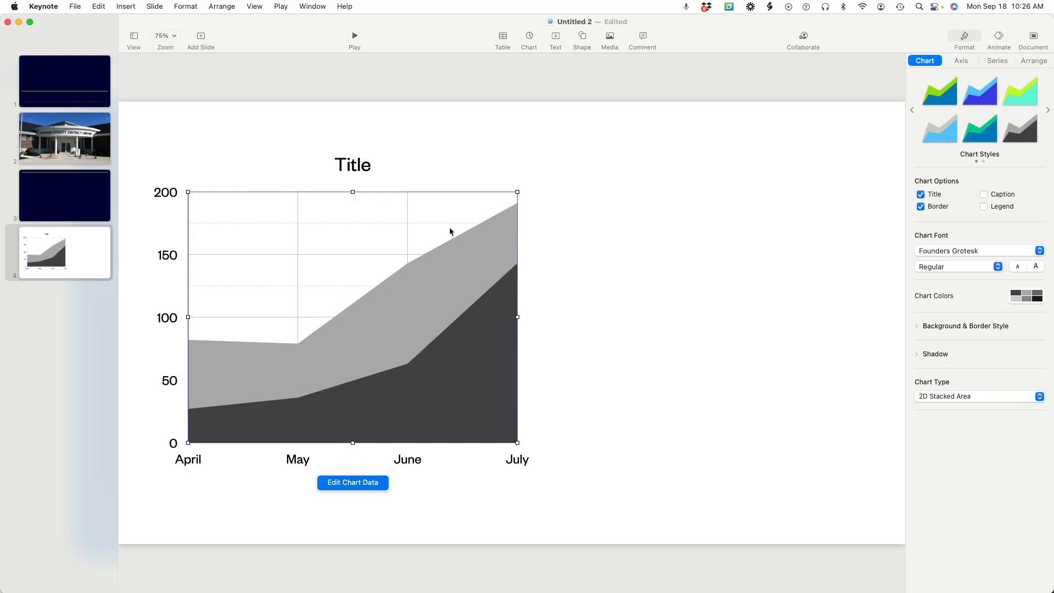
{"action": "left_click", "coordinate": [97, 6]}
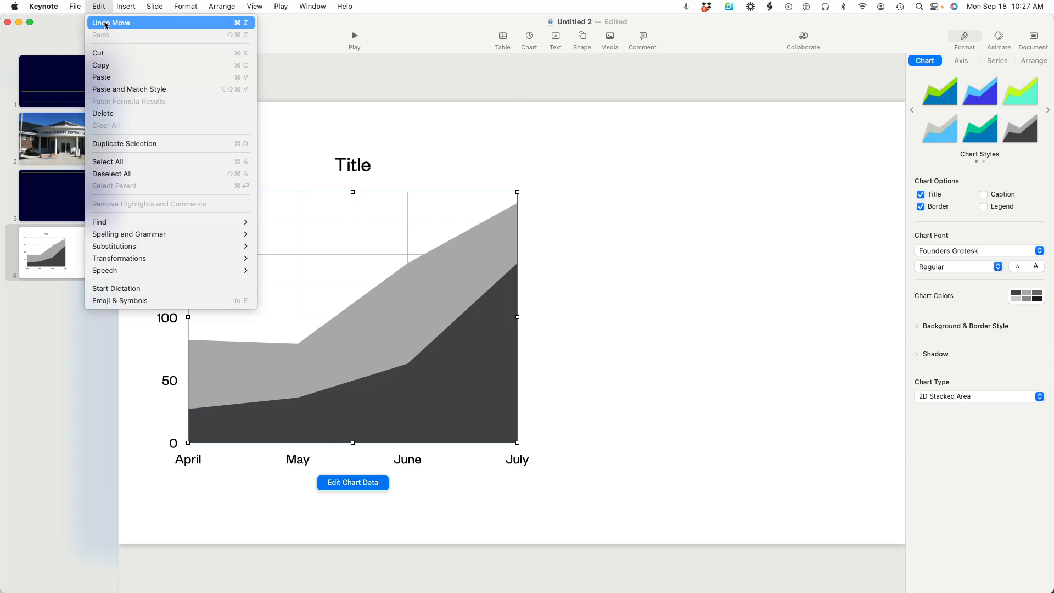
{"action": "left_click", "coordinate": [106, 23]}
Undo the chart's border, its title and its insertion to bring back the blank slide
{"action": "left_click", "coordinate": [99, 7]}
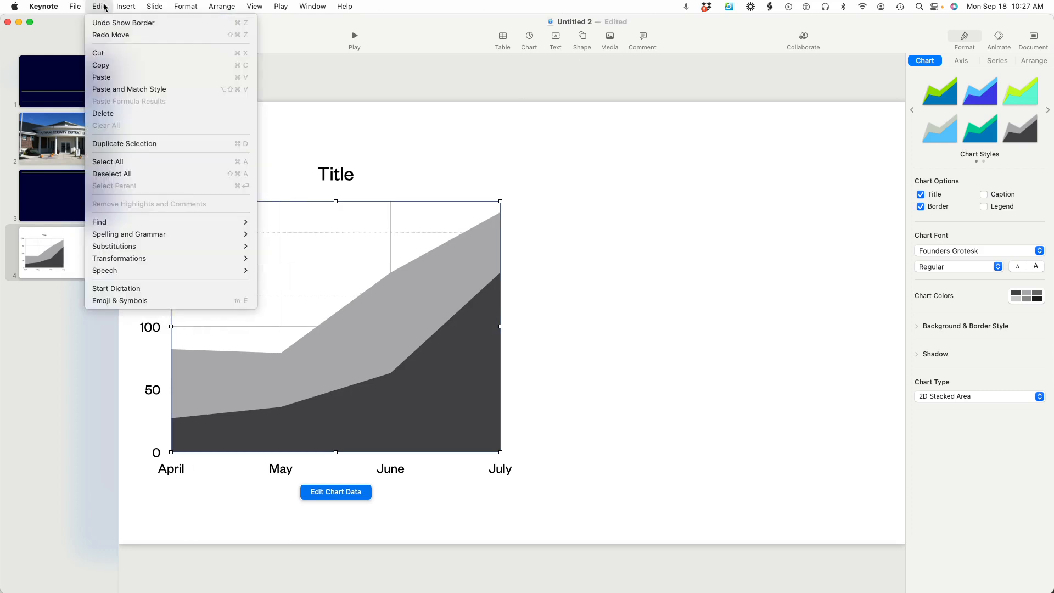
{"action": "left_click", "coordinate": [107, 23]}
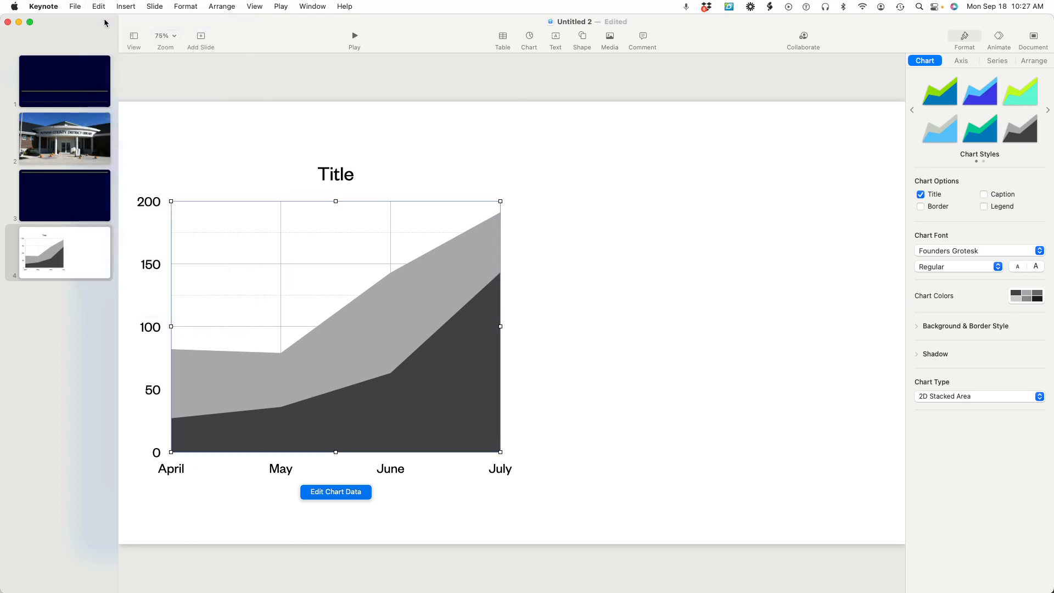
{"action": "left_click", "coordinate": [99, 7]}
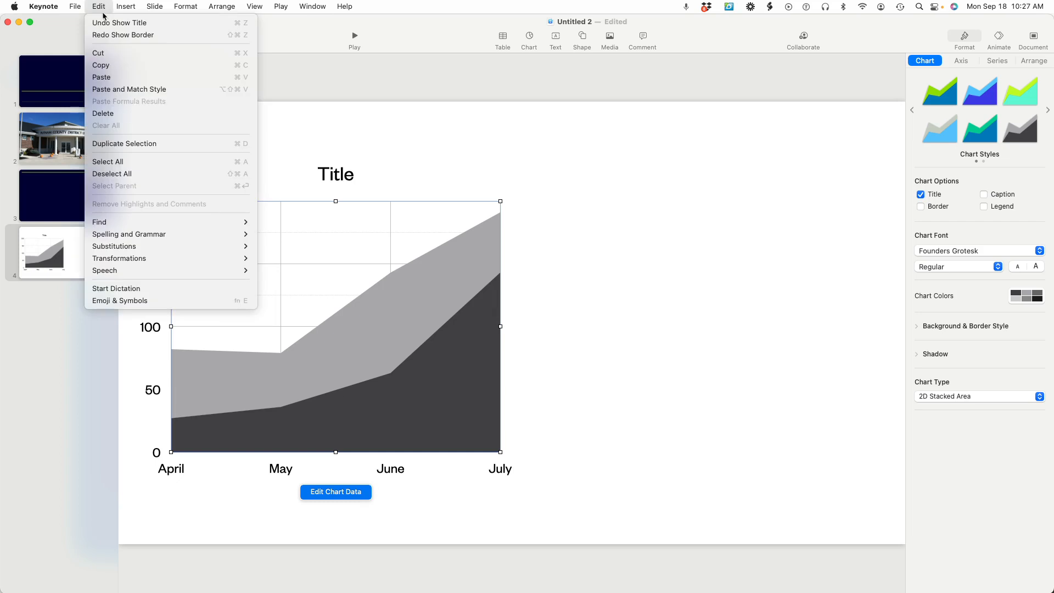
{"action": "left_click", "coordinate": [106, 23]}
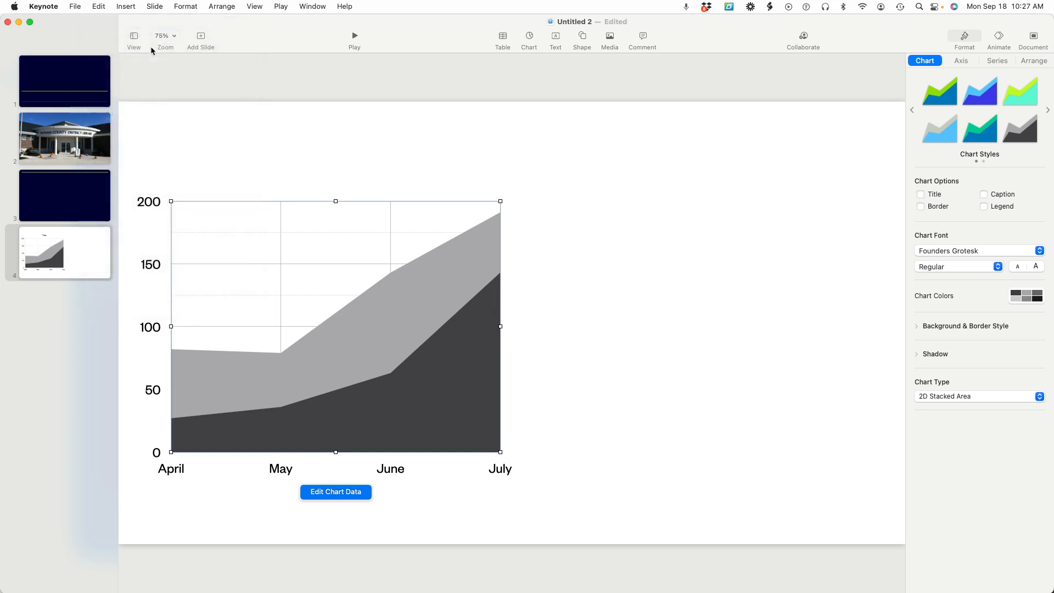
{"action": "left_click", "coordinate": [104, 8]}
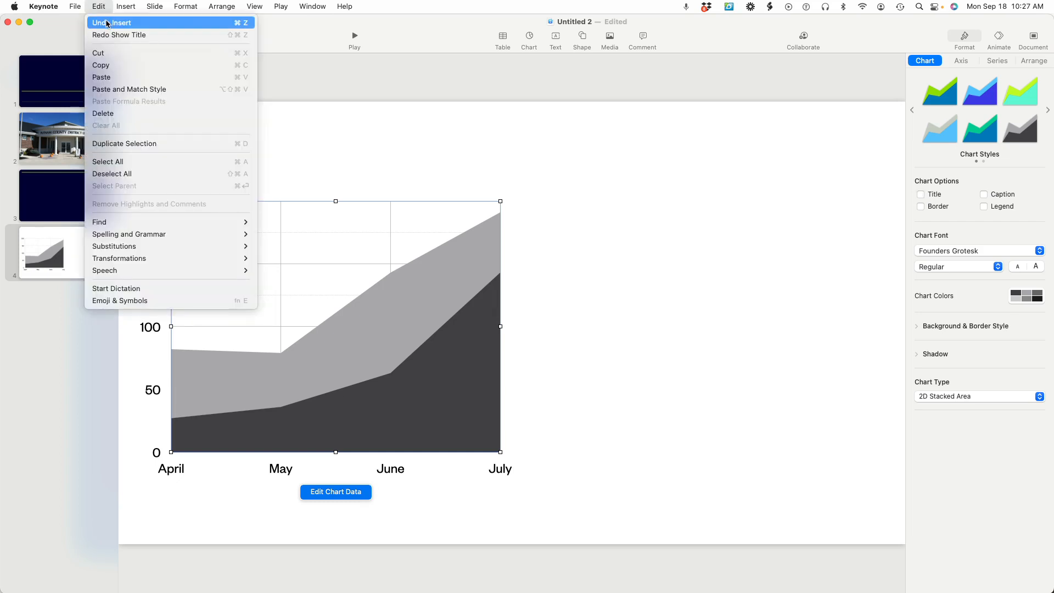
{"action": "left_click", "coordinate": [108, 24]}
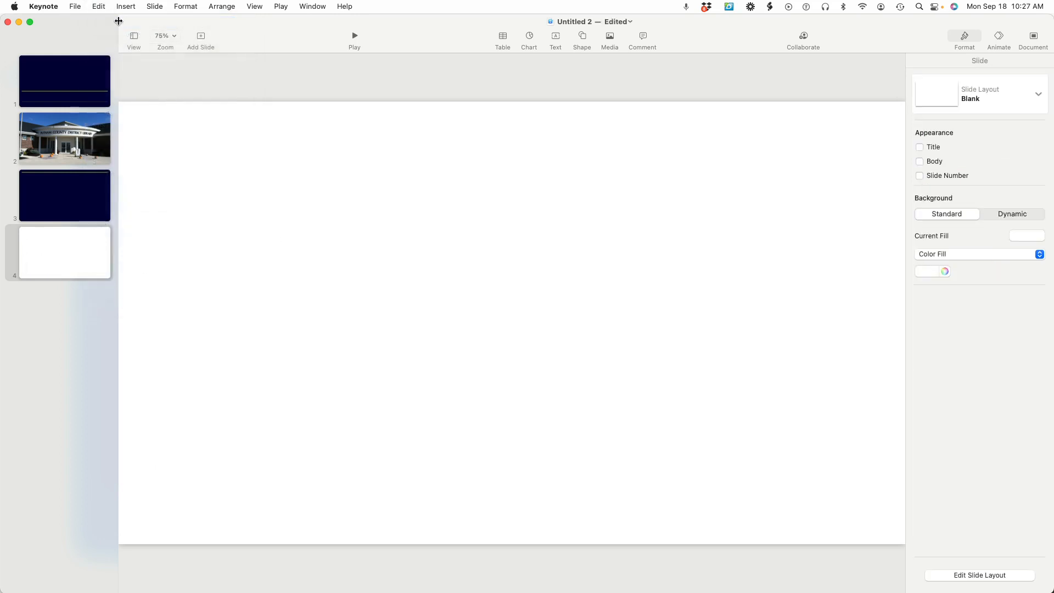
Add a text box, place it near the upper middle of the slide at about x 989 pt, y 163 pt, and enter "Example"
{"action": "left_click", "coordinate": [556, 38]}
{"action": "left_click_drag", "start_coordinate": [513, 327], "coordinate": [539, 182]}
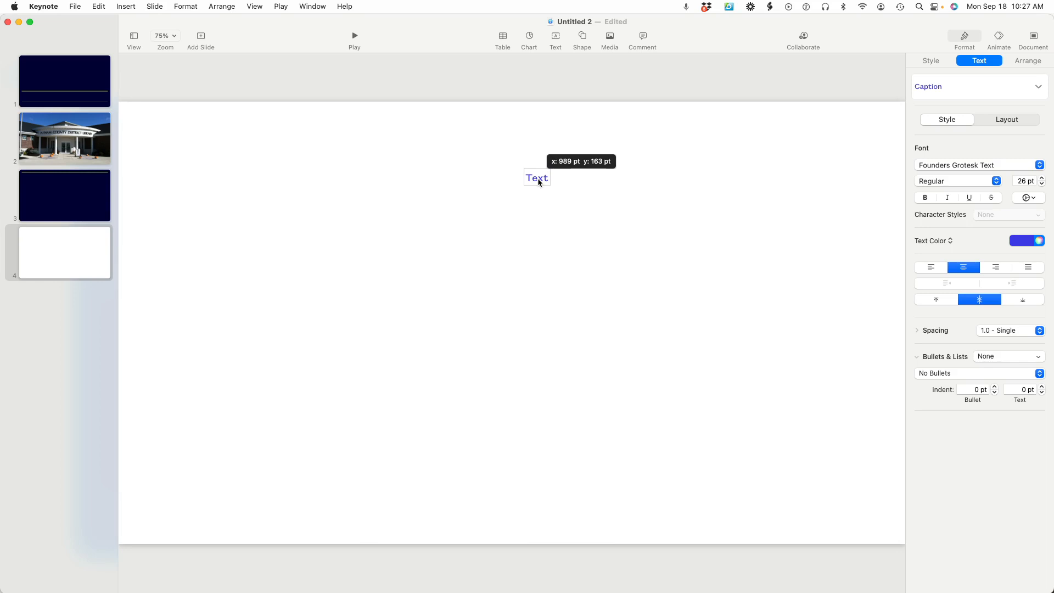
{"action": "left_click_drag", "start_coordinate": [540, 182], "coordinate": [540, 182]}
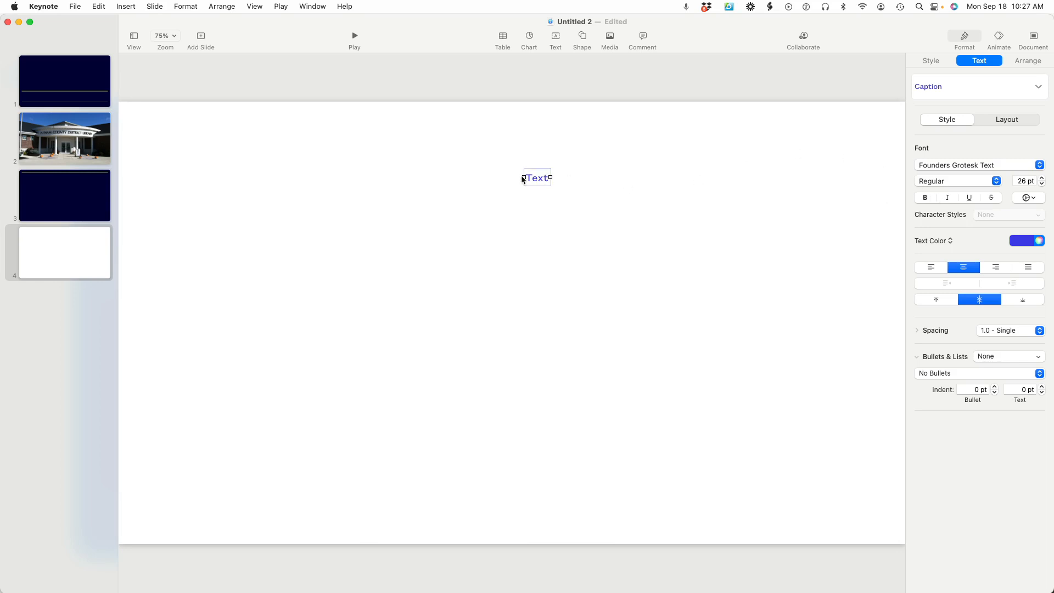
{"action": "double_click", "coordinate": [540, 181]}
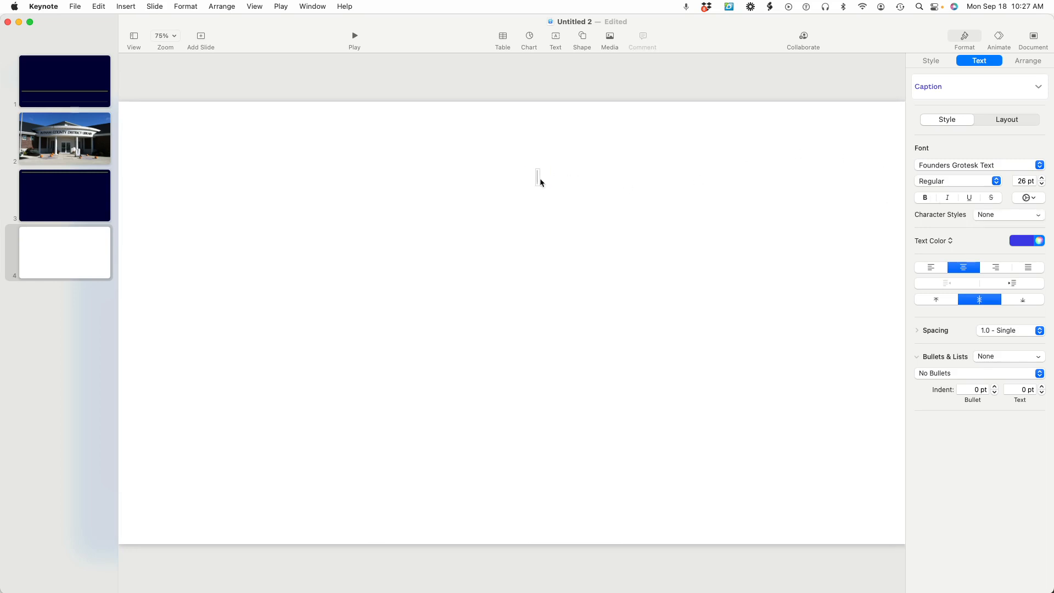
{"action": "type", "text": "Example"}
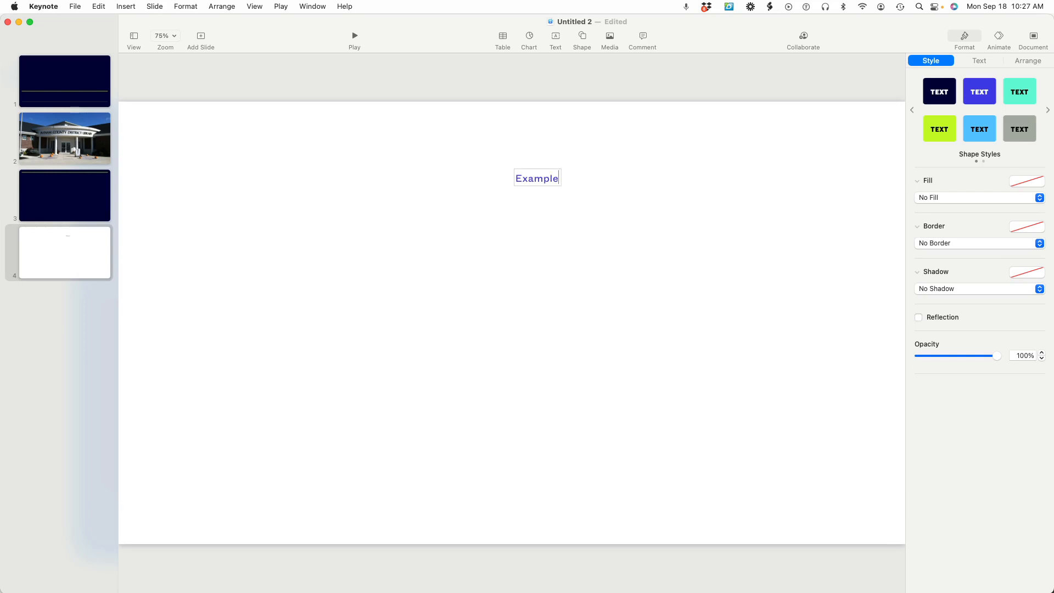
Apply the lime green shape style to the "Example" text box and give it a Picture Frame border with dark photo corners
{"action": "scroll", "coordinate": [771, 217], "scroll_direction": "down", "scroll_amount": 1}
{"action": "left_click", "coordinate": [940, 129]}
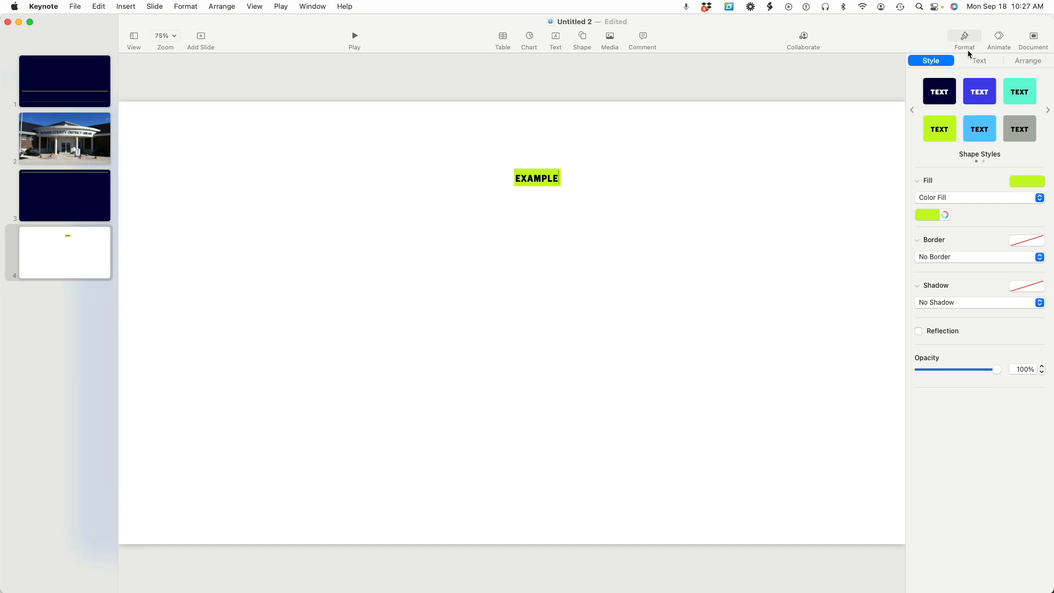
{"action": "left_click", "coordinate": [982, 257]}
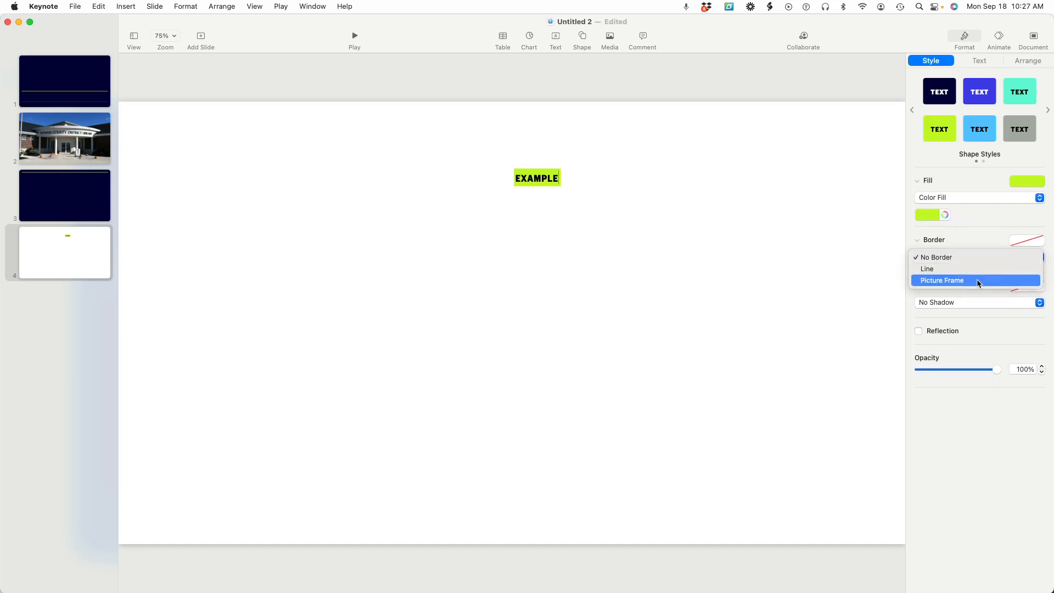
{"action": "left_click", "coordinate": [978, 281]}
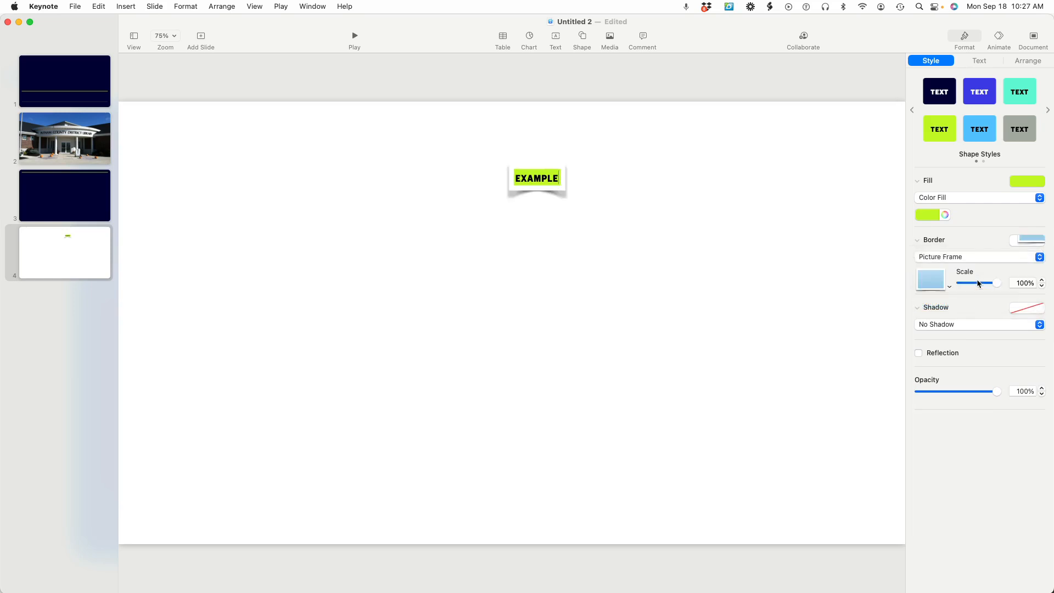
{"action": "left_click", "coordinate": [932, 286]}
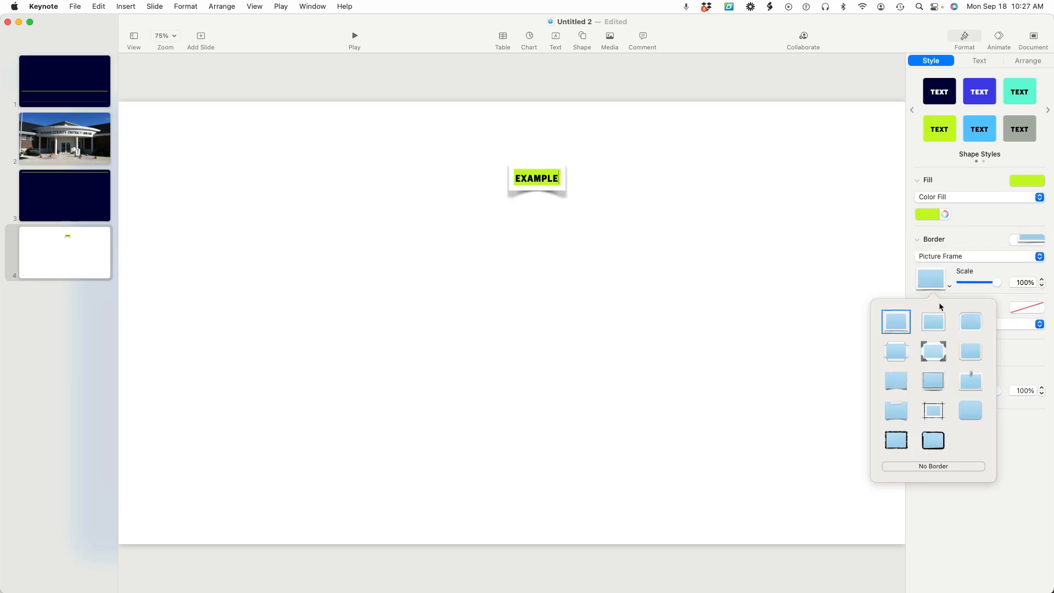
{"action": "left_click", "coordinate": [944, 356]}
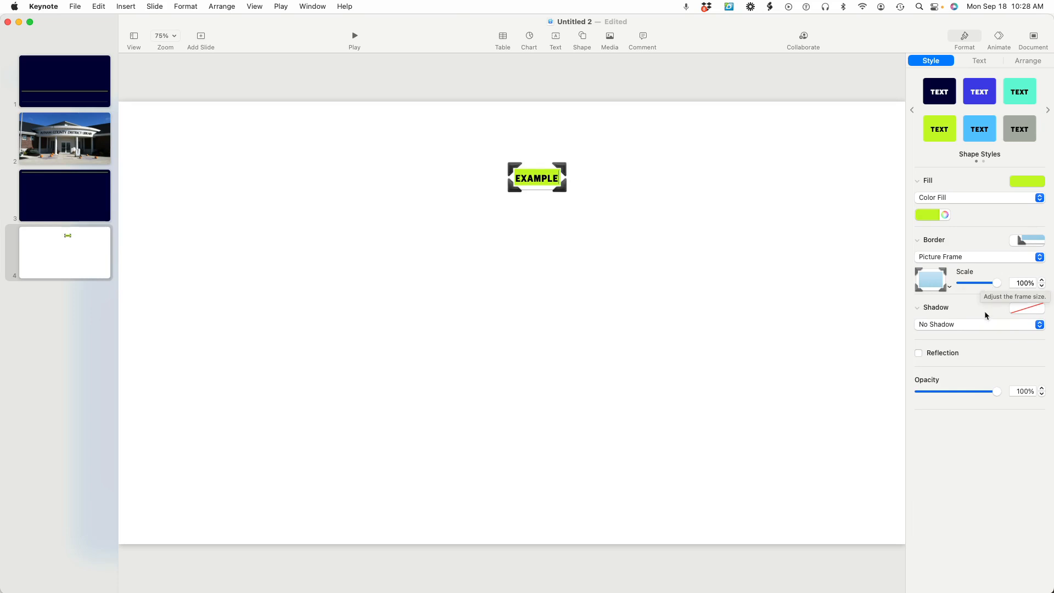
Add a Drop Shadow to the text box and switch its picture frame to the first frame style, white with a curved shadow
{"action": "left_click", "coordinate": [988, 325]}
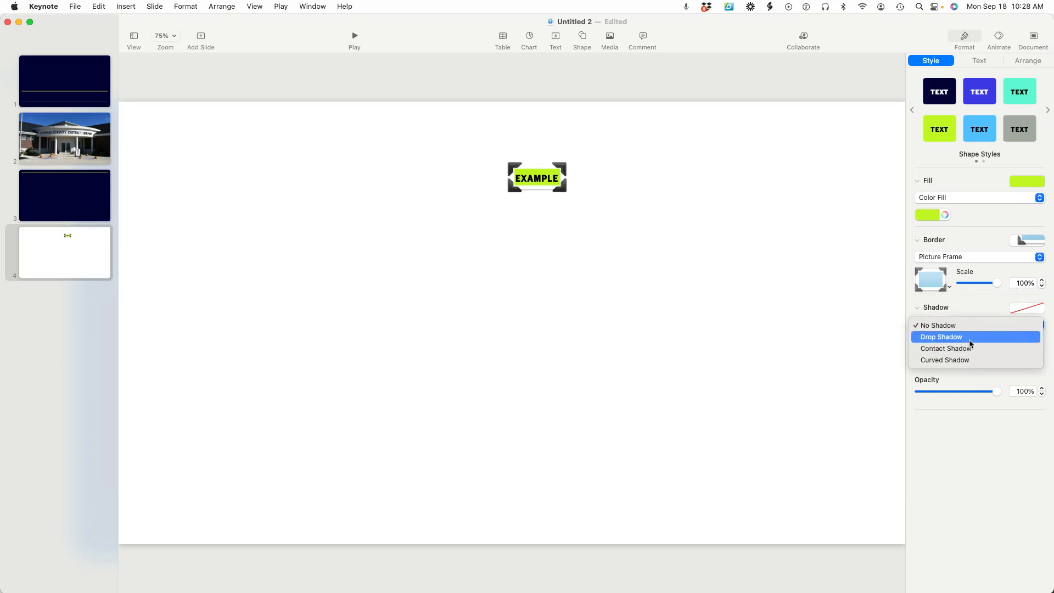
{"action": "left_click", "coordinate": [970, 337]}
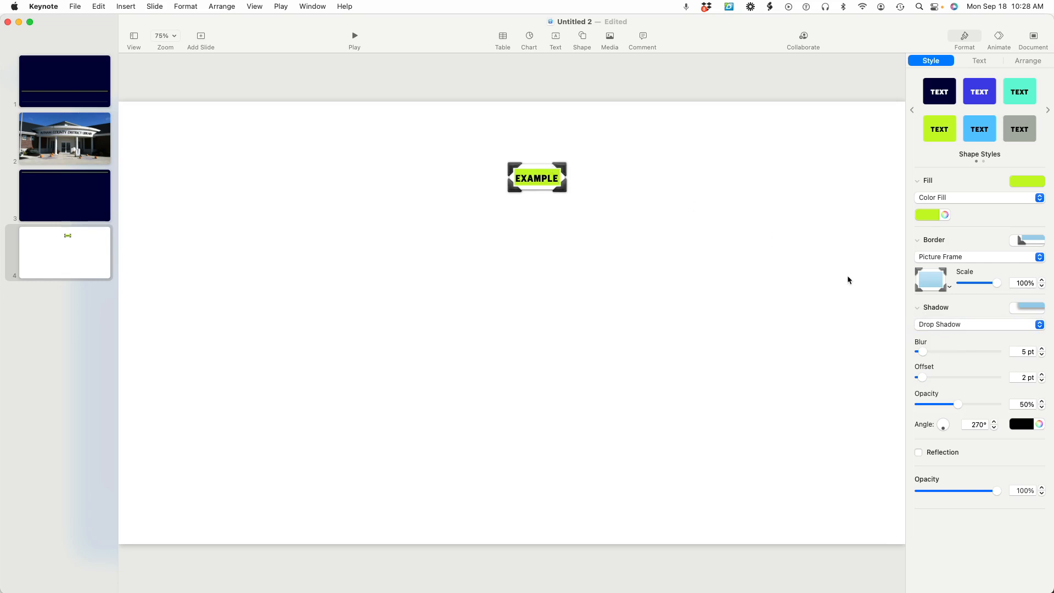
{"action": "left_click", "coordinate": [947, 283]}
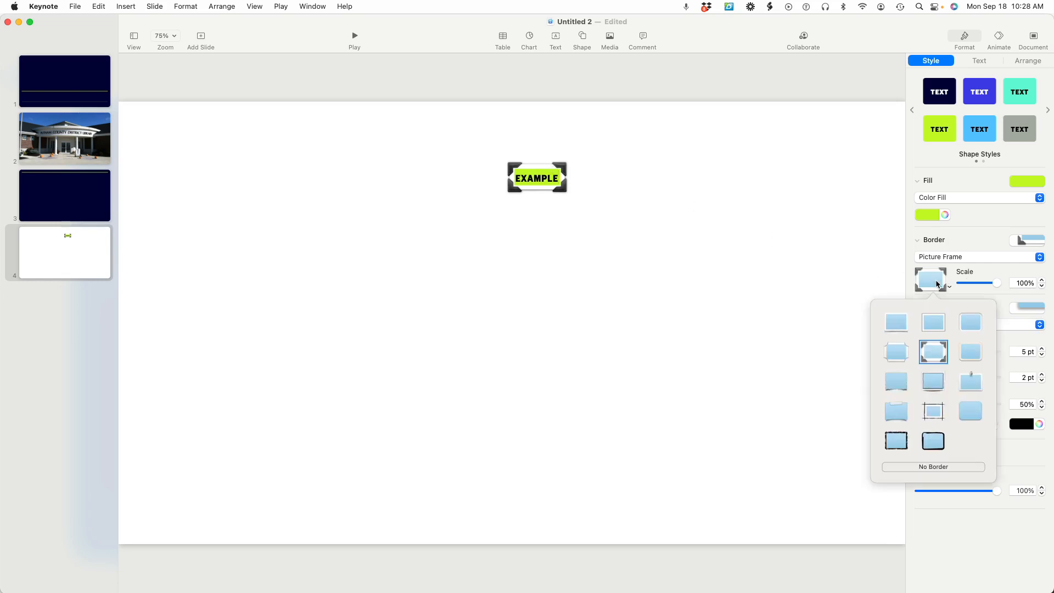
{"action": "left_click", "coordinate": [900, 328]}
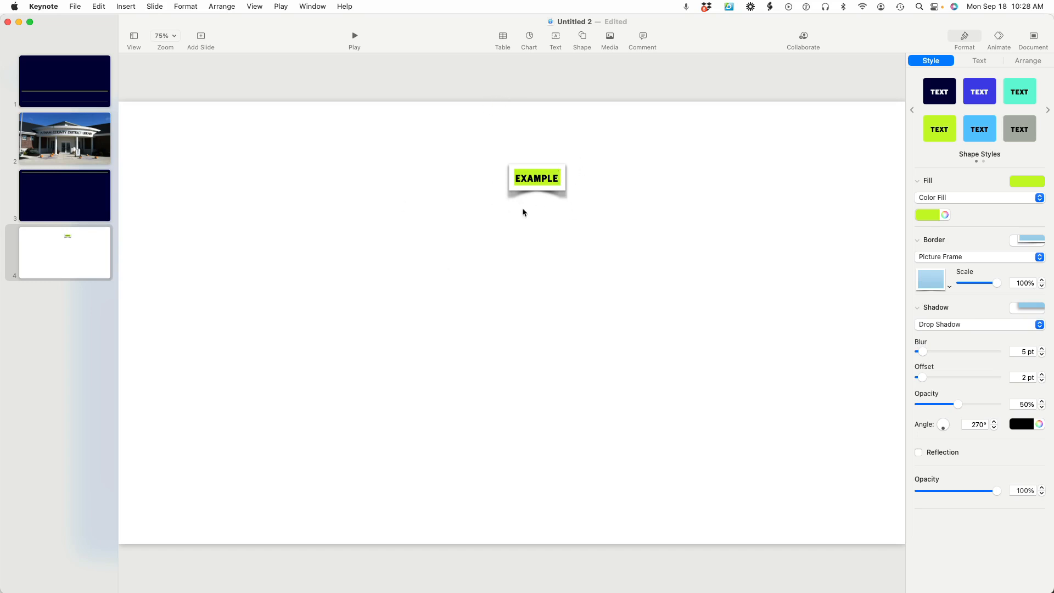
Review the text style and layout options of the "Example" text box, and delete the box from the slide
{"action": "left_click", "coordinate": [984, 62]}
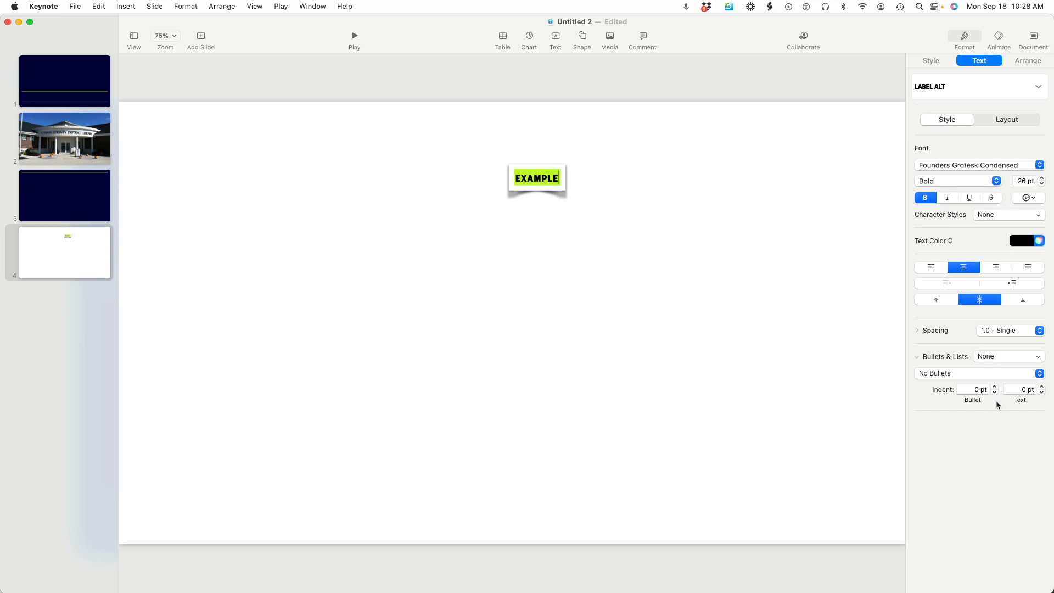
{"action": "left_click", "coordinate": [1004, 121]}
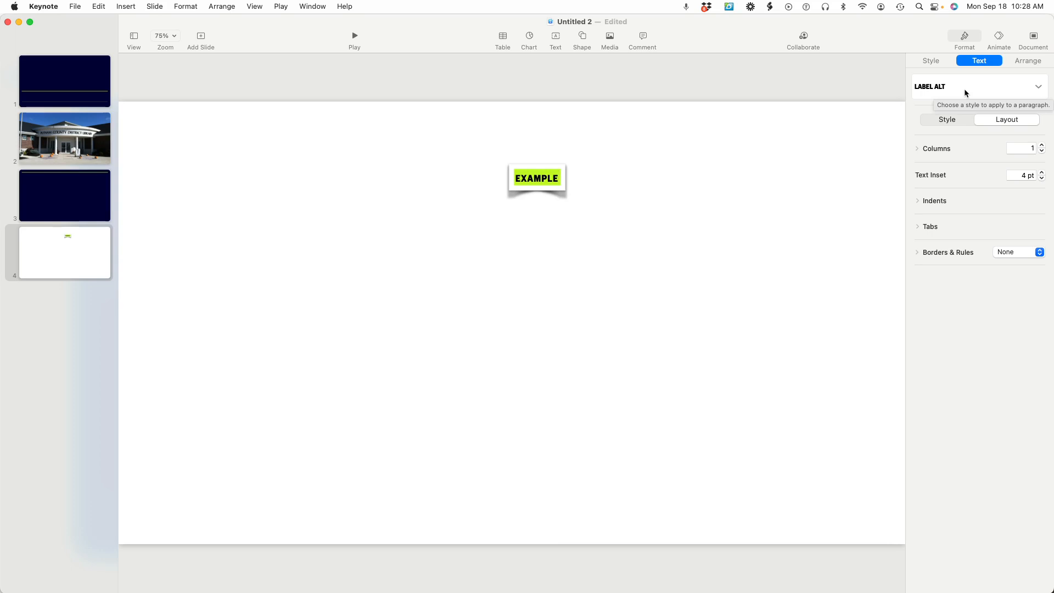
{"action": "left_click", "coordinate": [562, 201]}
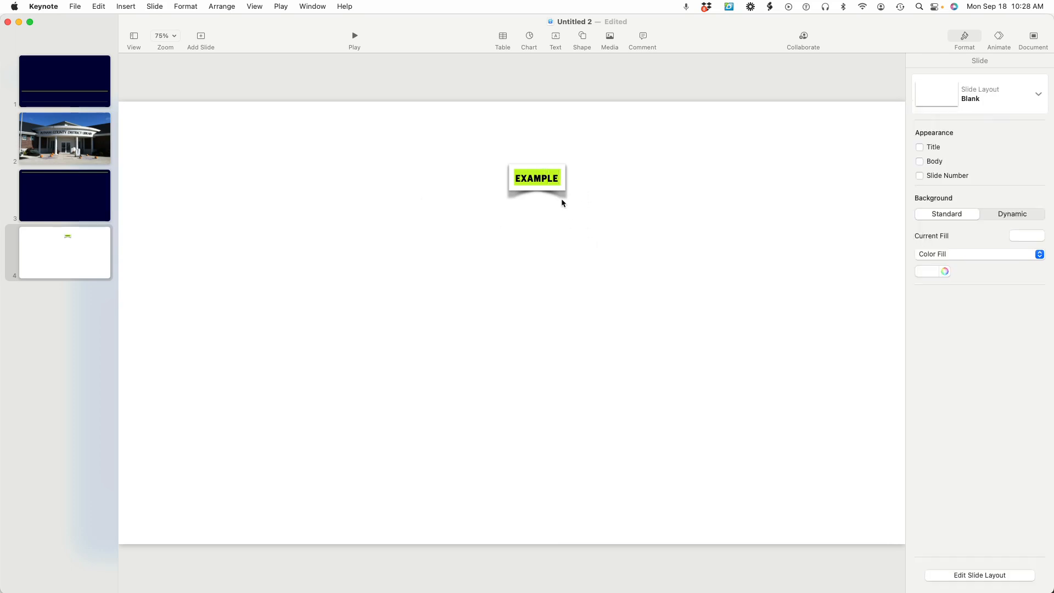
{"action": "left_click", "coordinate": [555, 189]}
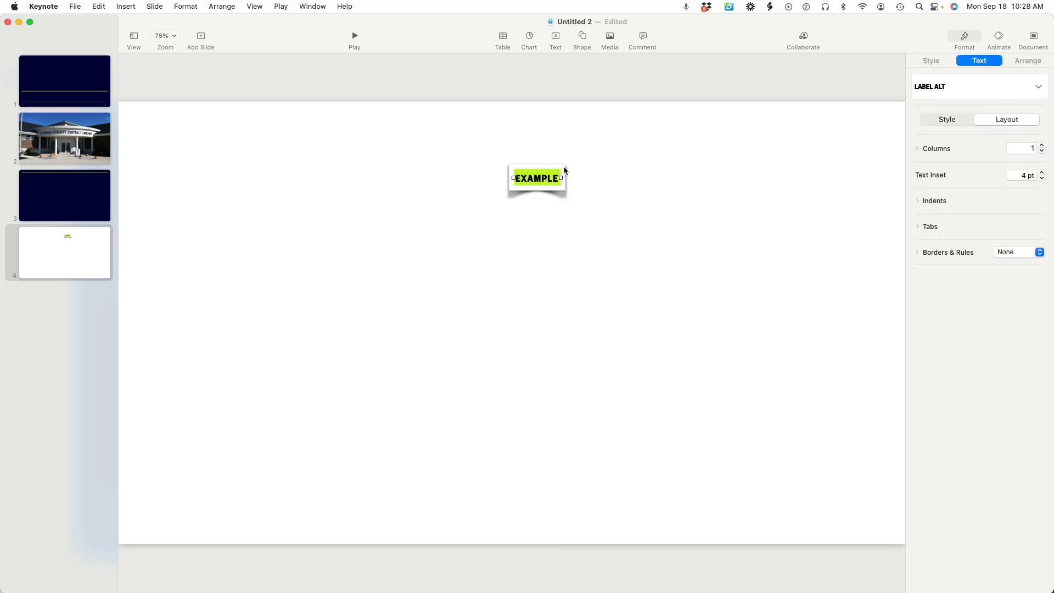
{"action": "key", "text": "Delete"}
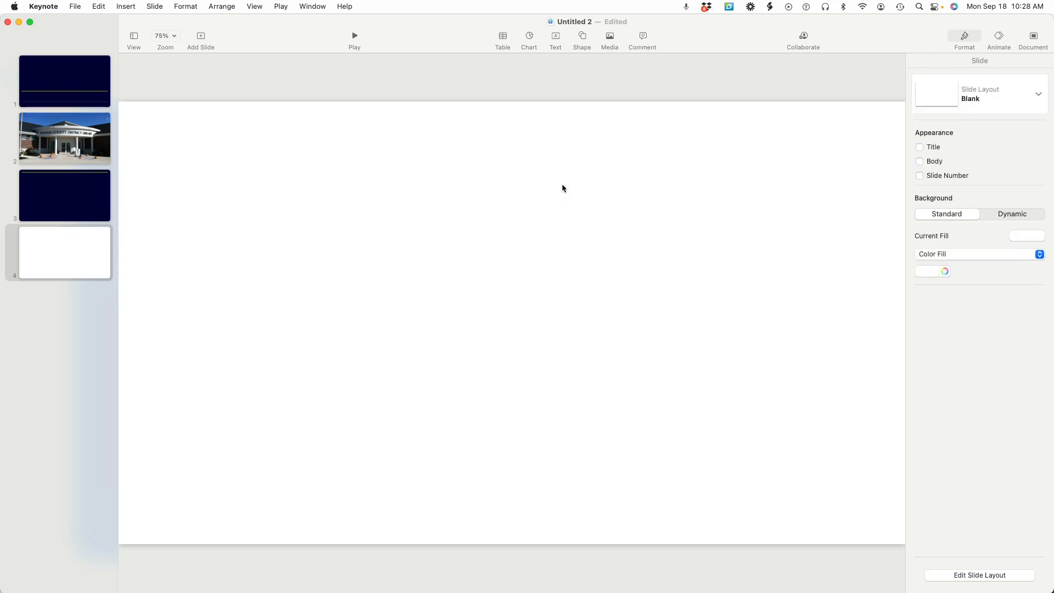
Insert a triangle from the basic shapes and apply the indigo blue shape style to it
{"action": "left_click", "coordinate": [583, 38]}
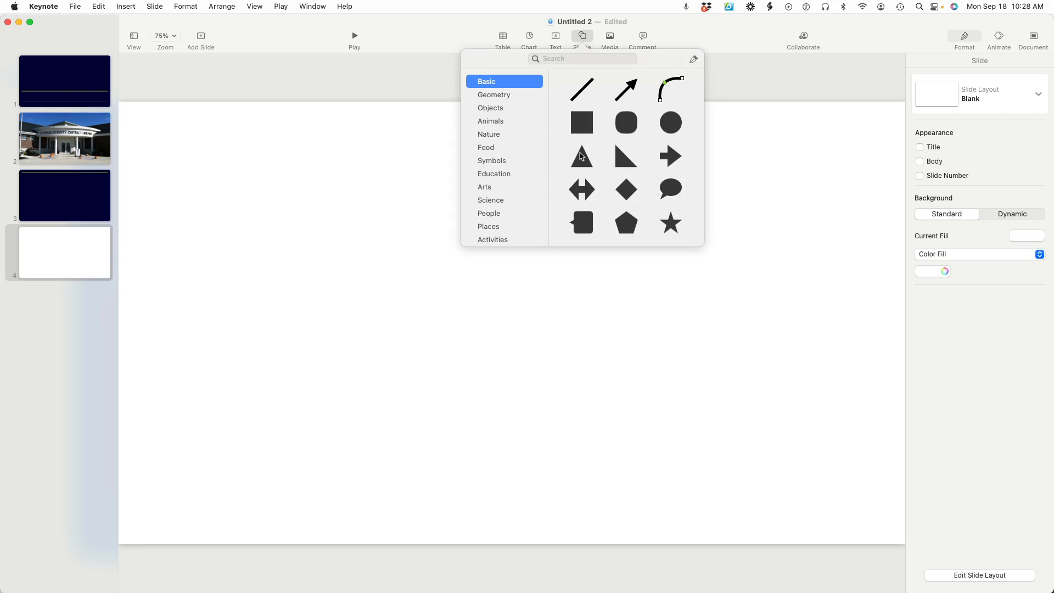
{"action": "left_click", "coordinate": [584, 157]}
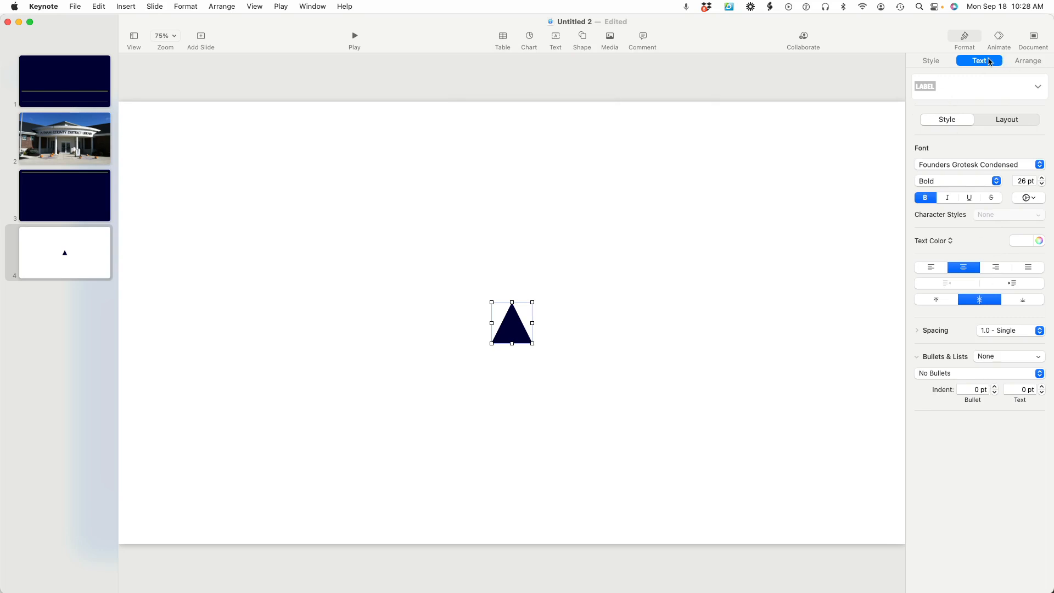
{"action": "left_click", "coordinate": [933, 61]}
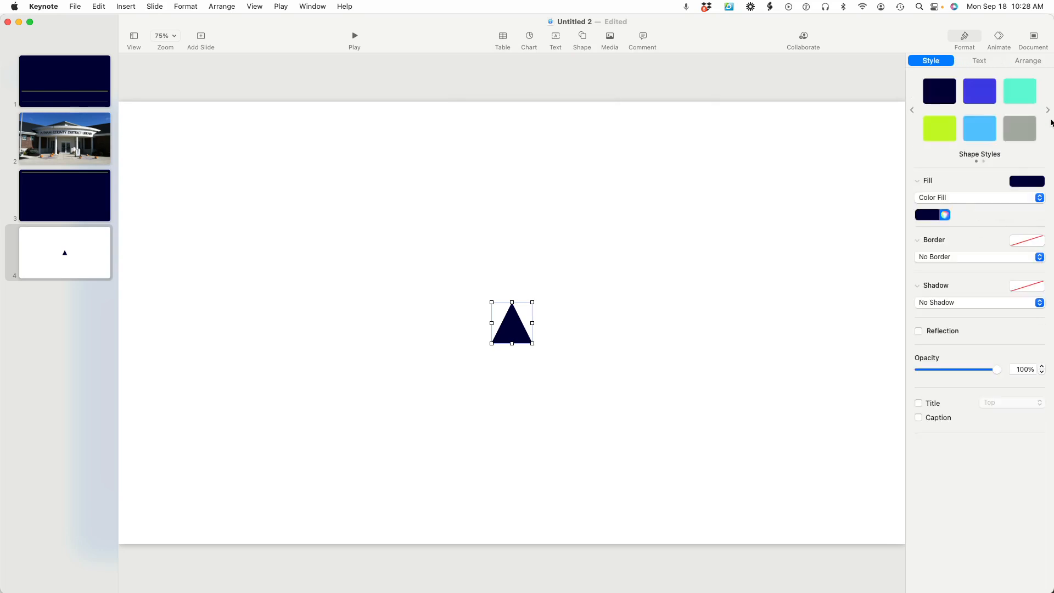
{"action": "left_click", "coordinate": [978, 99]}
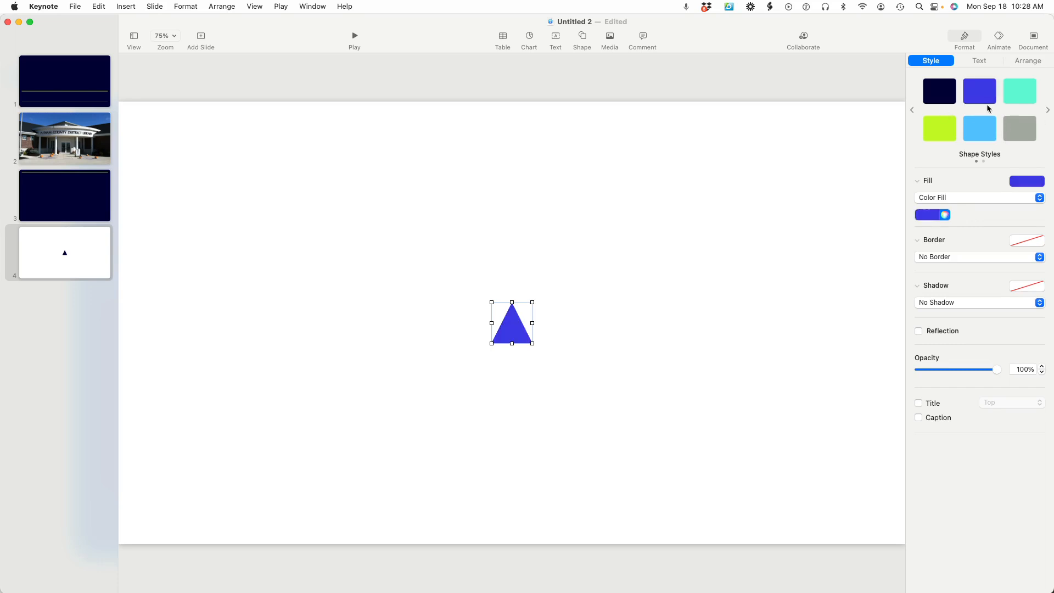
Switch the triangle to a Gradient Fill and enlarge it to about four times its width and height
{"action": "left_click", "coordinate": [975, 199]}
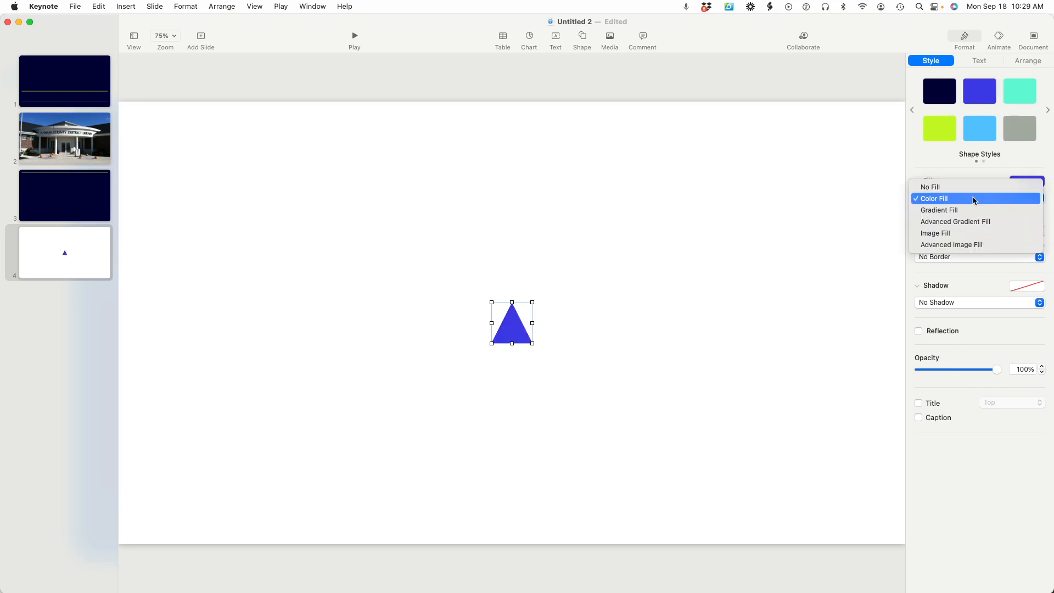
{"action": "left_click", "coordinate": [974, 210]}
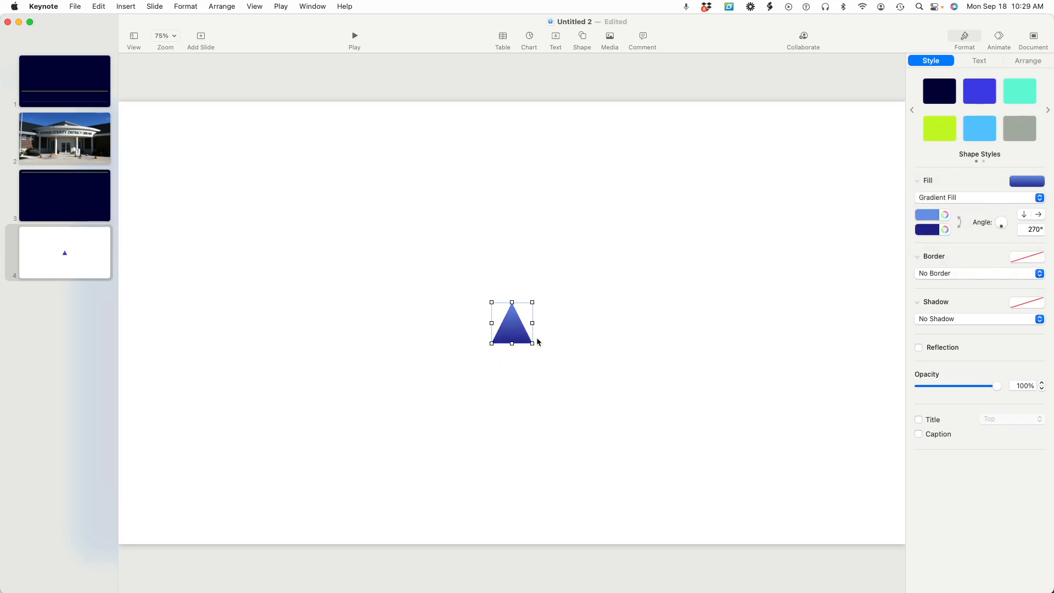
{"action": "left_click_drag", "start_coordinate": [532, 343], "coordinate": [652, 458]}
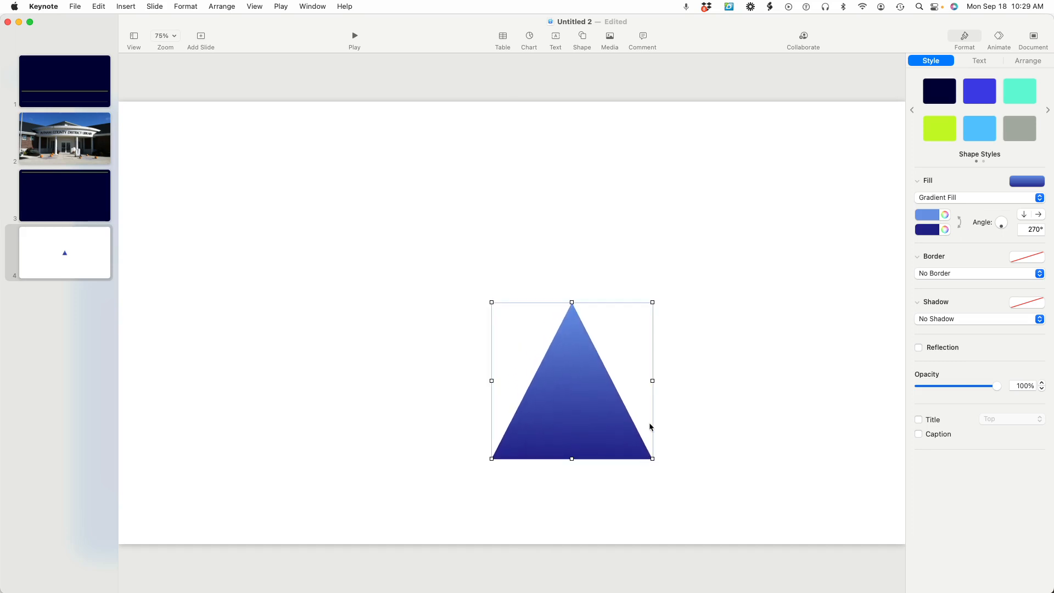
Change the first colour of the triangle's gradient to light blue, and replace that with pale aqua
{"action": "left_click", "coordinate": [939, 216]}
{"action": "left_click", "coordinate": [902, 239]}
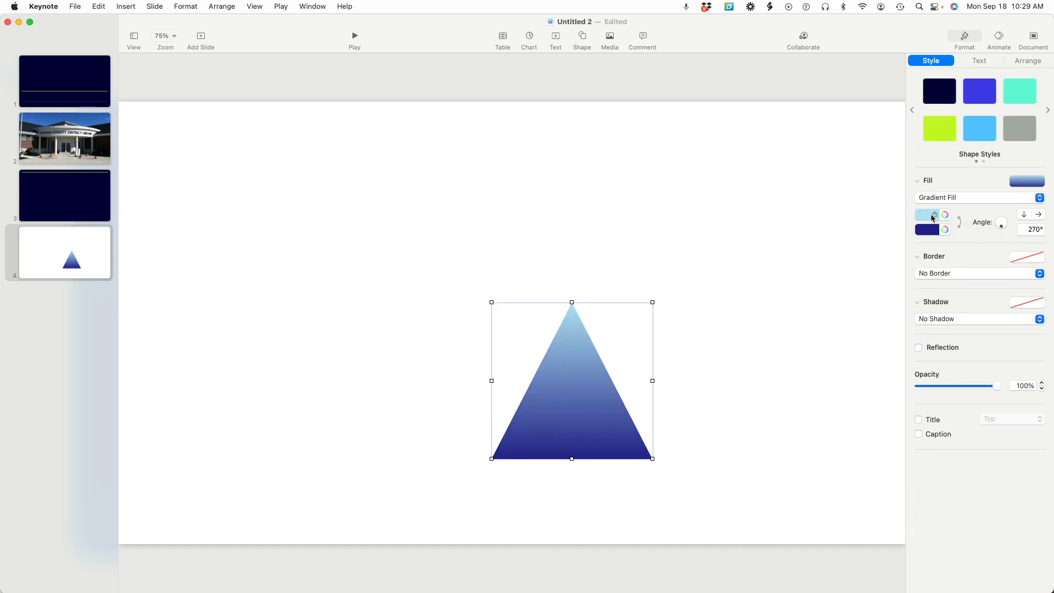
{"action": "left_click", "coordinate": [932, 218]}
{"action": "left_click", "coordinate": [927, 238]}
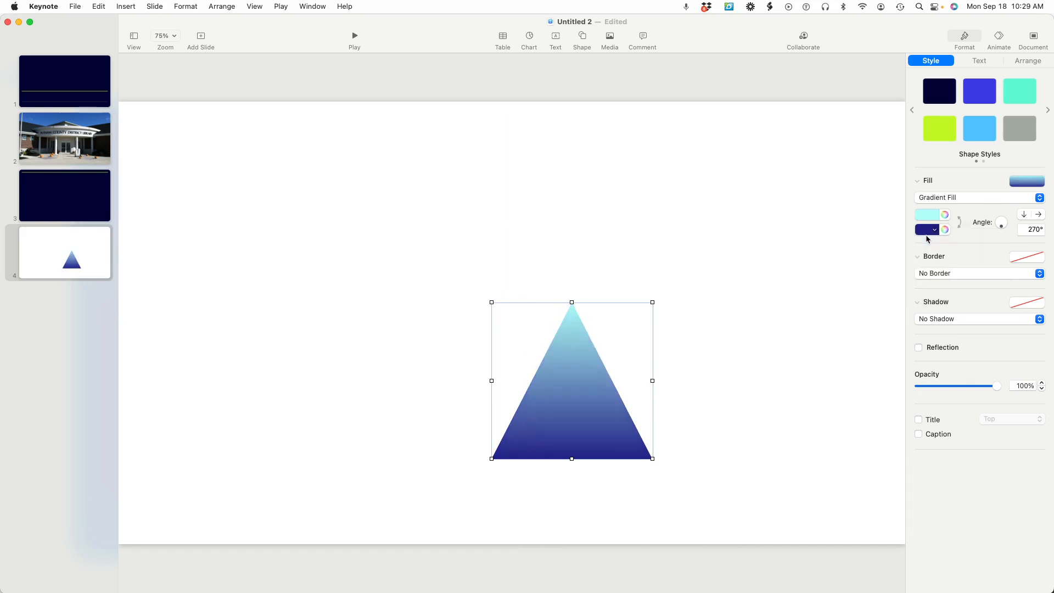
Show the title, body and slide number on slide 4 through the slide's appearance settings
{"action": "left_click", "coordinate": [668, 405]}
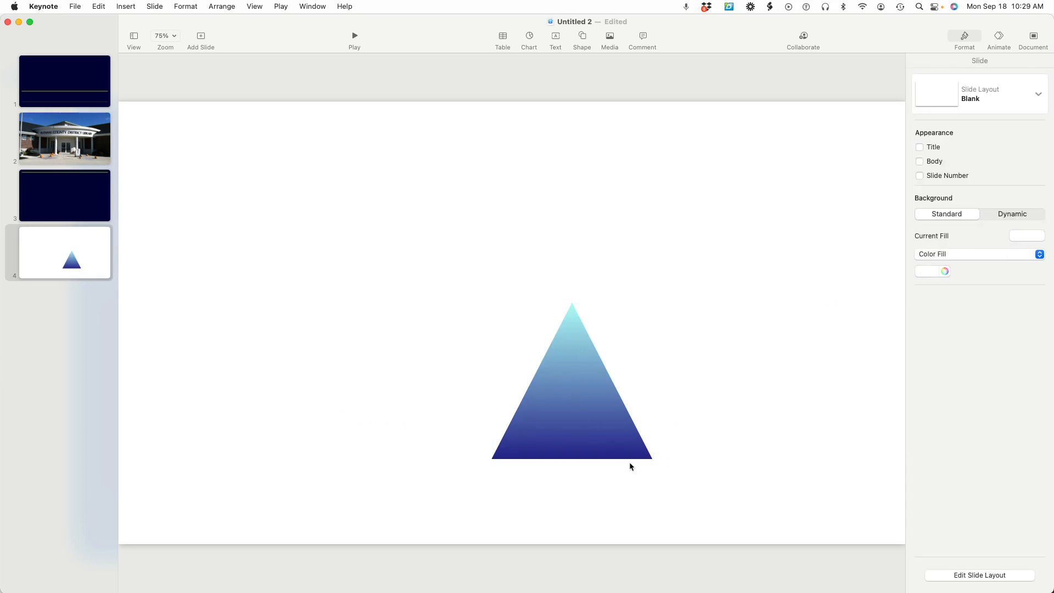
{"action": "left_click", "coordinate": [919, 147]}
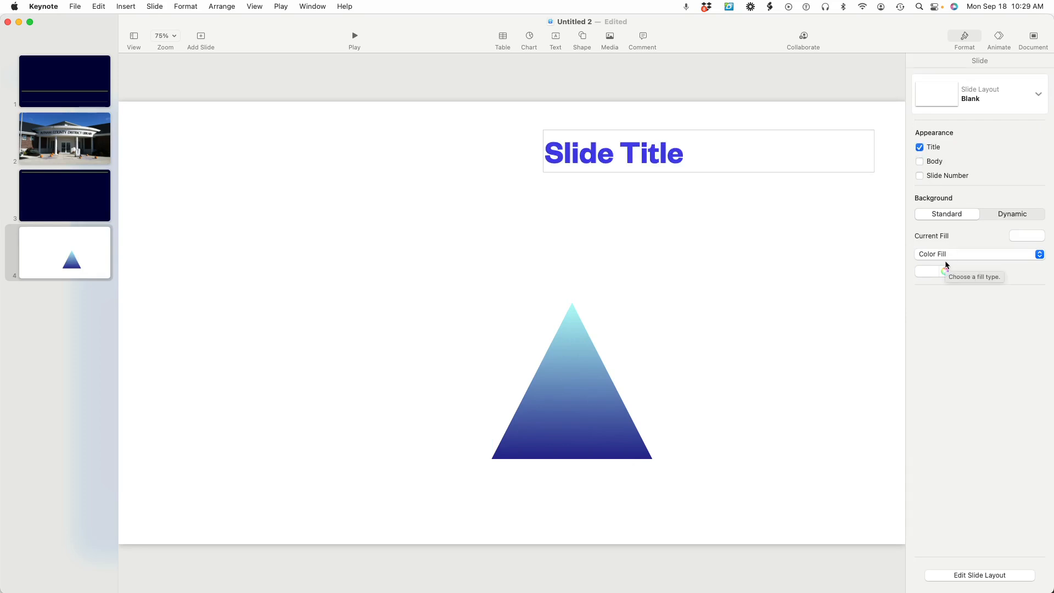
{"action": "left_click", "coordinate": [919, 161]}
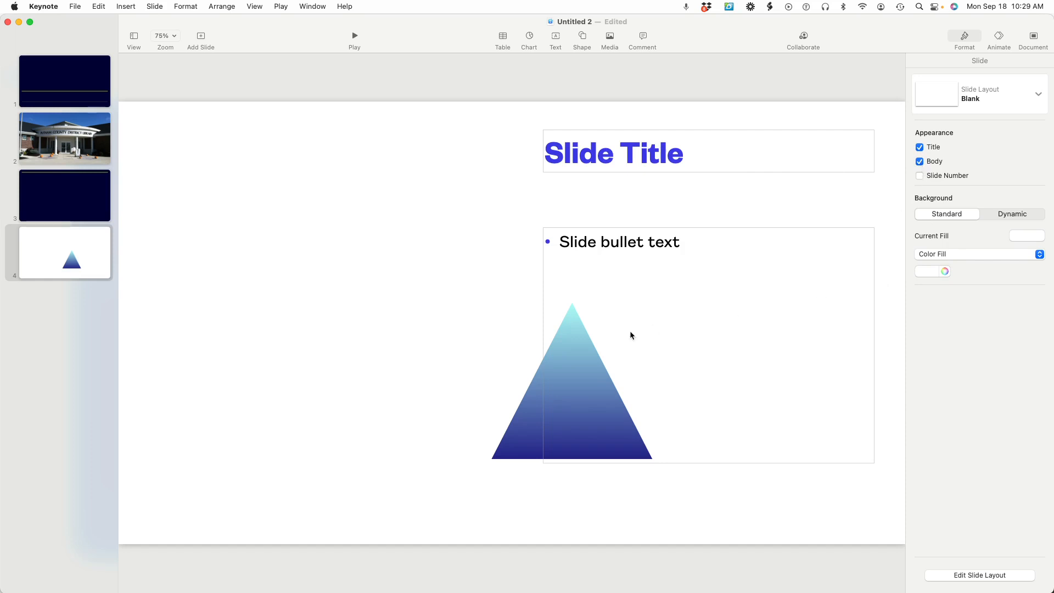
{"action": "left_click", "coordinate": [920, 177]}
Turn on the slide number for slides 3 and 2, and return to slide 4
{"action": "left_click", "coordinate": [62, 202]}
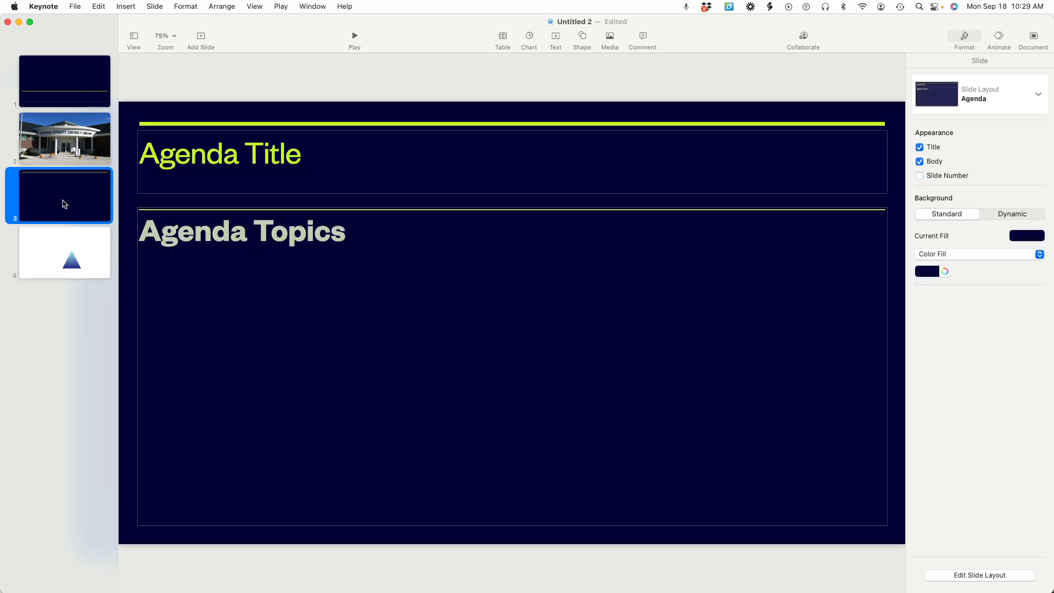
{"action": "left_click", "coordinate": [920, 175]}
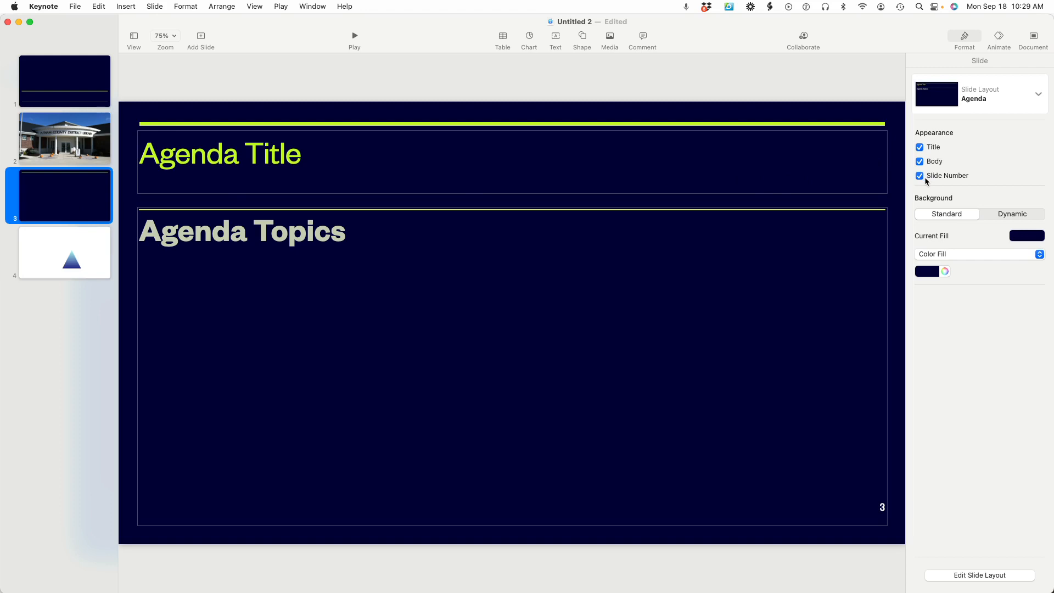
{"action": "left_click", "coordinate": [78, 151]}
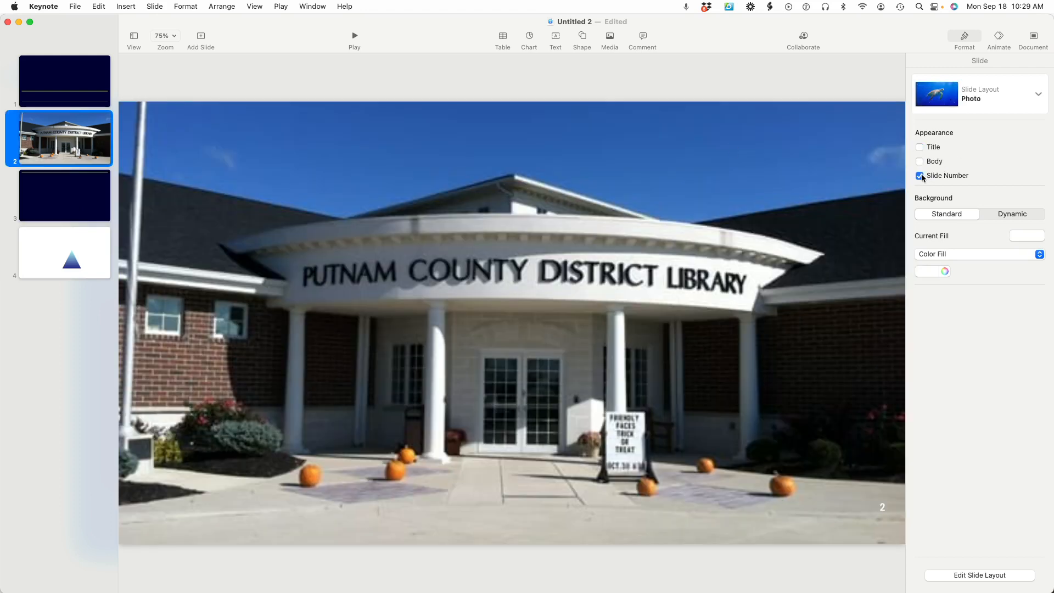
{"action": "left_click", "coordinate": [62, 242]}
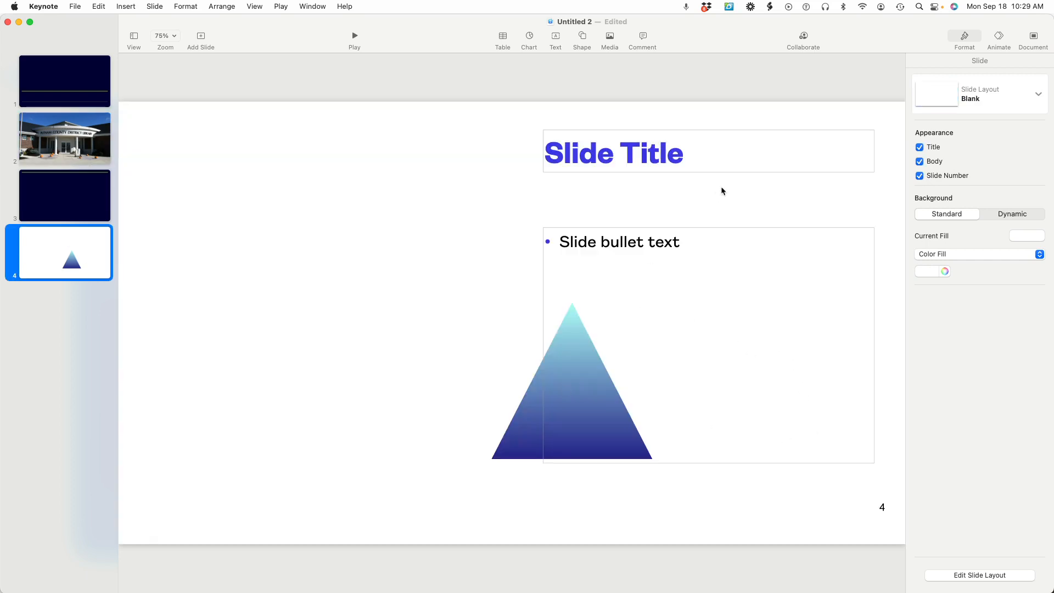
Delete the title placeholder, the body placeholder and the gradient triangle from slide 4
{"action": "left_click", "coordinate": [718, 169]}
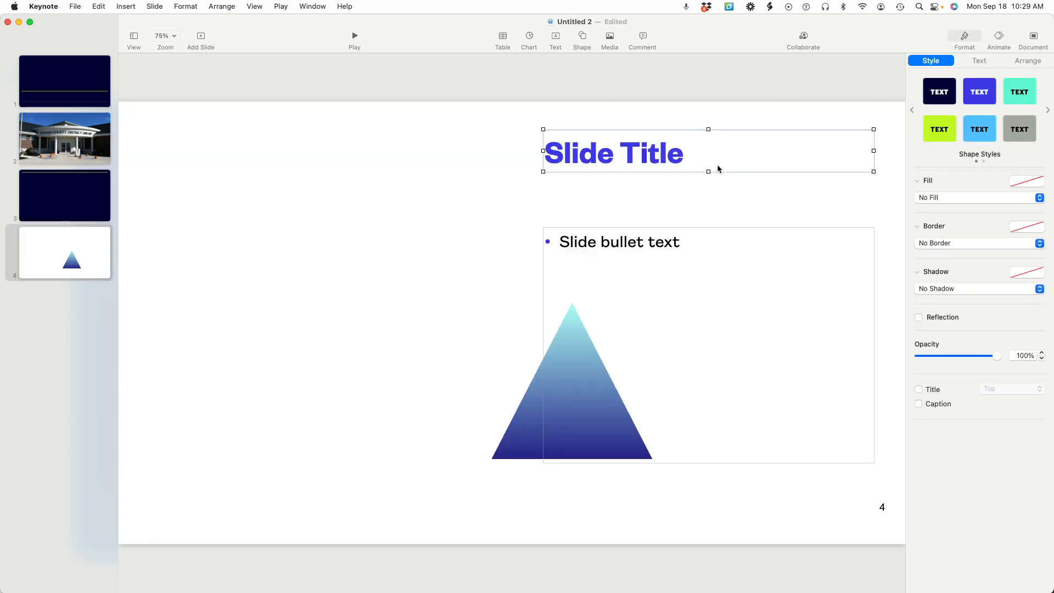
{"action": "key", "text": "Delete"}
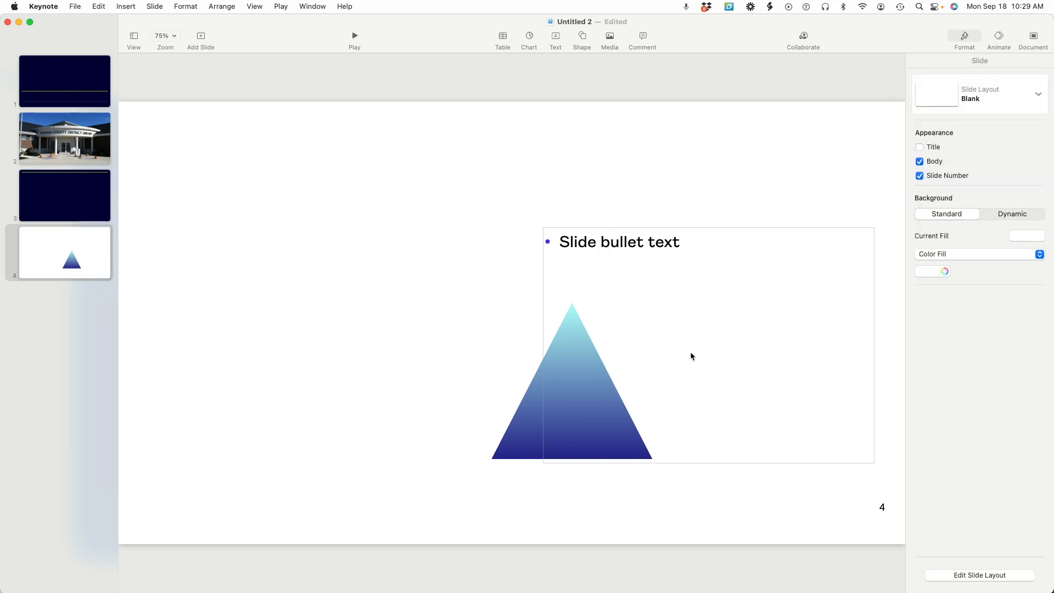
{"action": "left_click", "coordinate": [714, 380]}
{"action": "key", "text": "Delete"}
{"action": "left_click", "coordinate": [582, 415]}
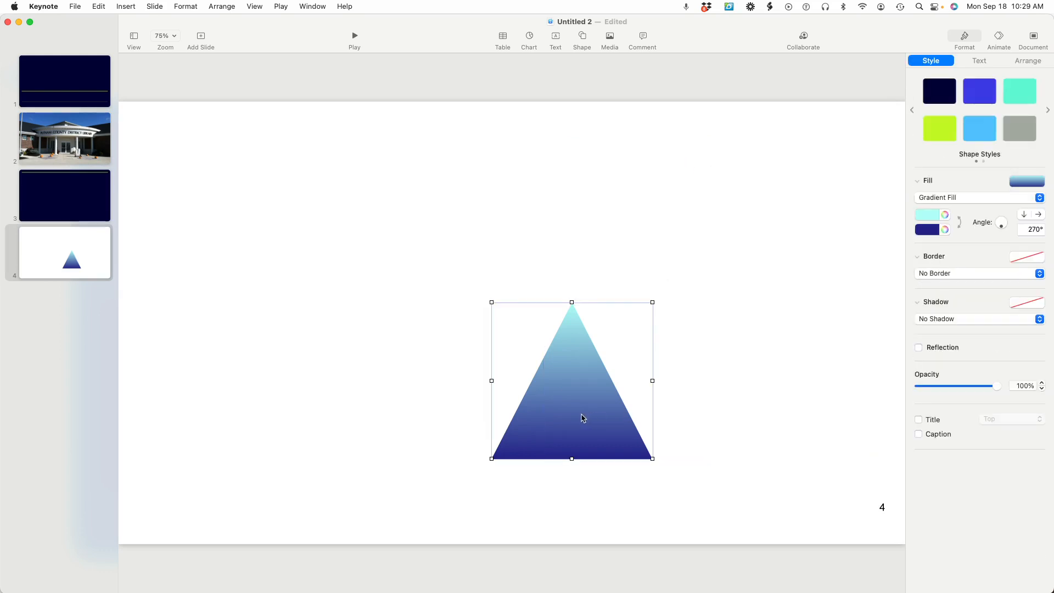
{"action": "key", "text": "Delete"}
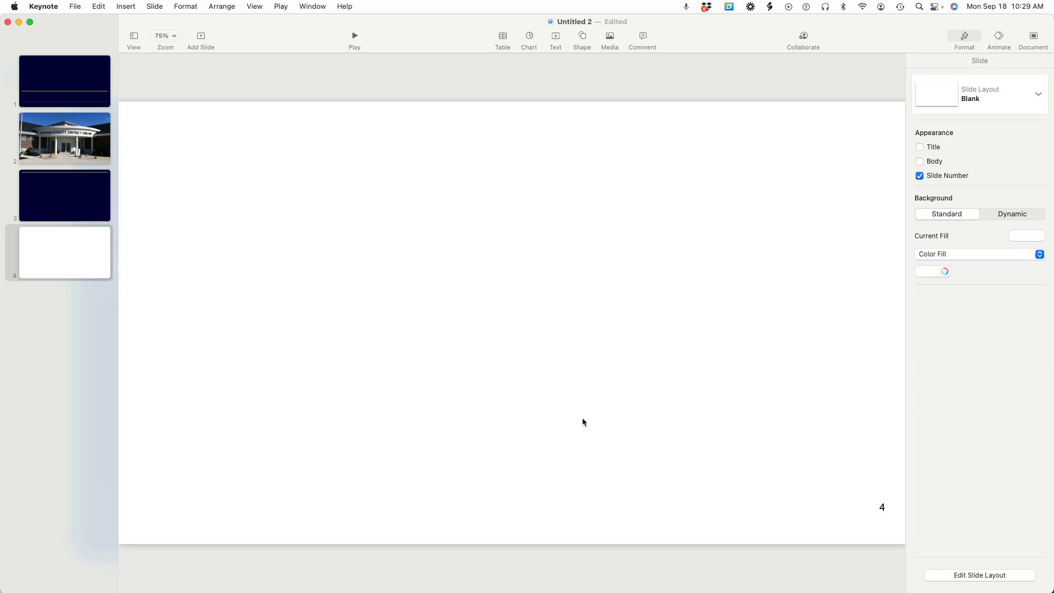
Insert the photo of the black dog on the stairs from the Photos library and shrink it to about 80% of its size
{"action": "left_click", "coordinate": [609, 37]}
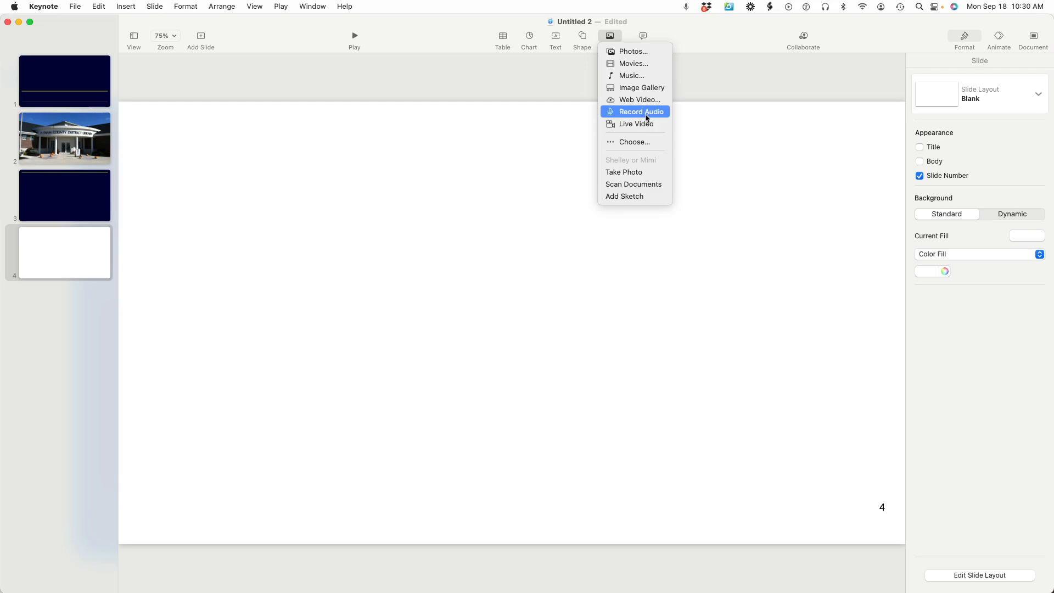
{"action": "left_click", "coordinate": [633, 52]}
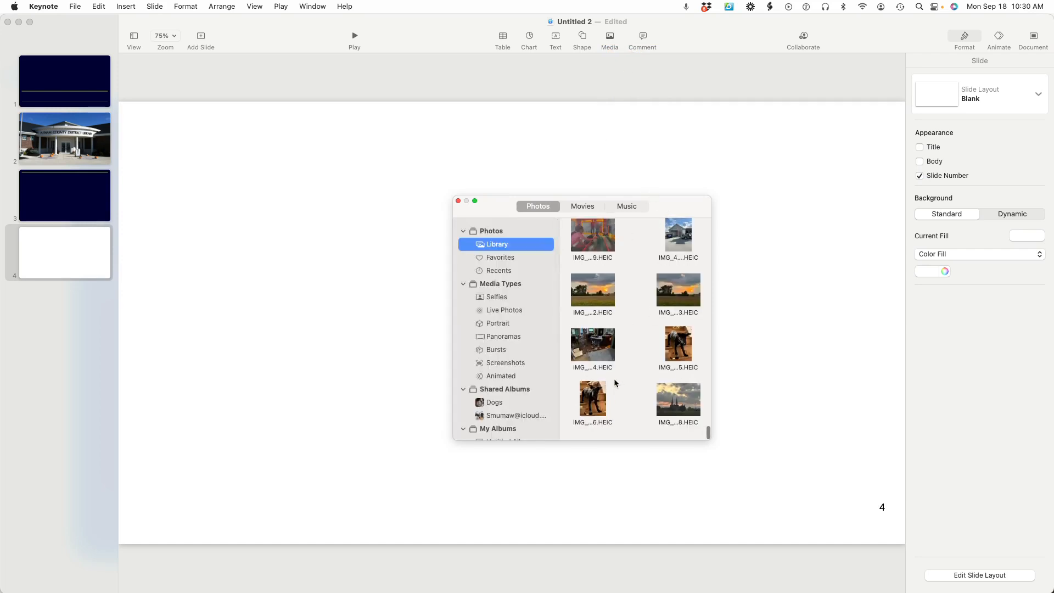
{"action": "double_click", "coordinate": [592, 406]}
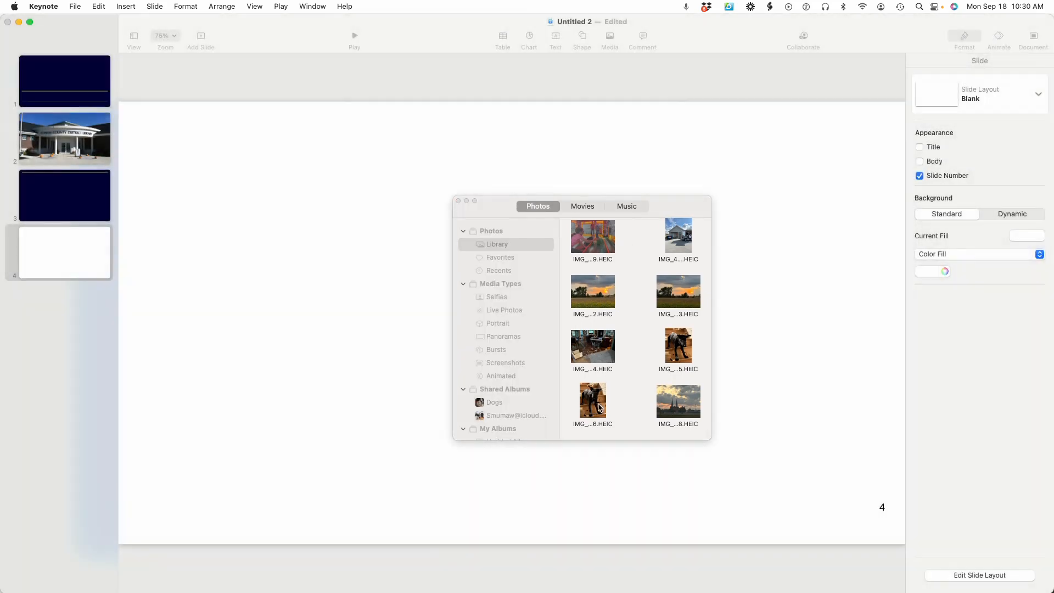
{"action": "left_click_drag", "start_coordinate": [491, 207], "coordinate": [717, 198]}
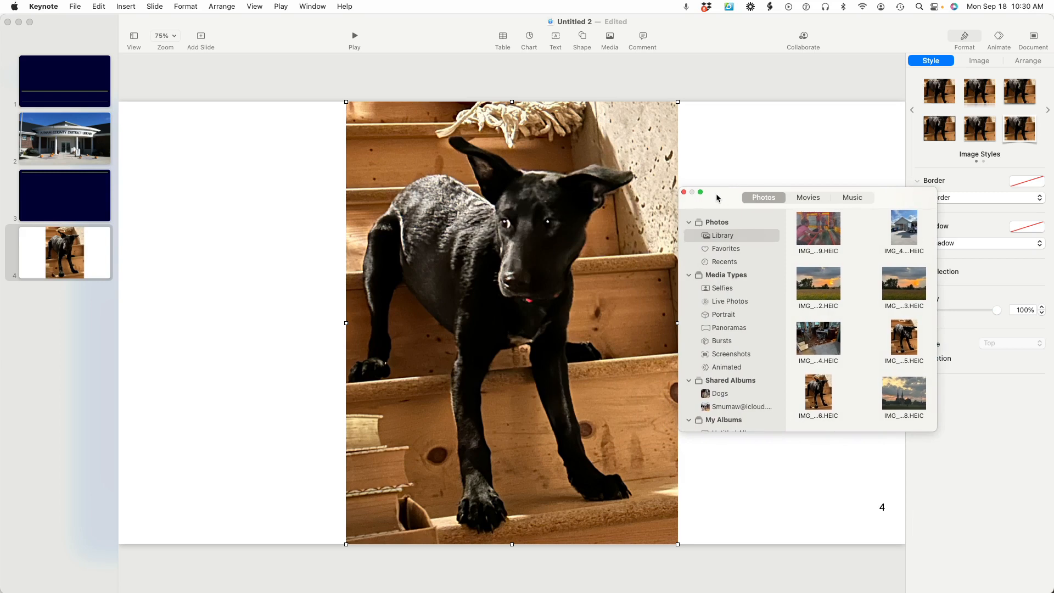
{"action": "left_click", "coordinate": [685, 193]}
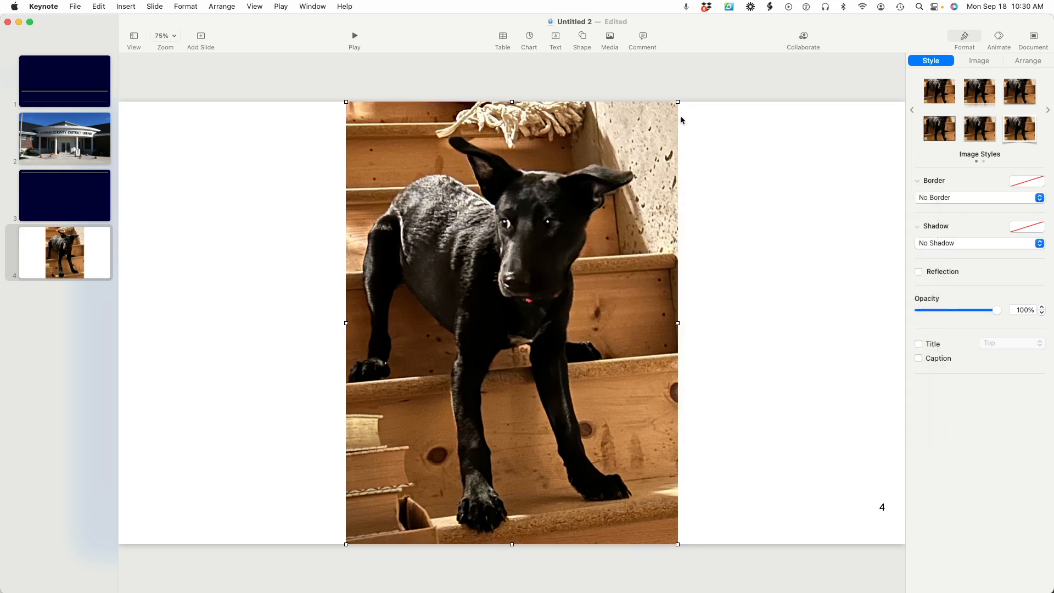
{"action": "left_click_drag", "start_coordinate": [679, 103], "coordinate": [623, 204]}
{"action": "left_click_drag", "start_coordinate": [540, 393], "coordinate": [567, 348]}
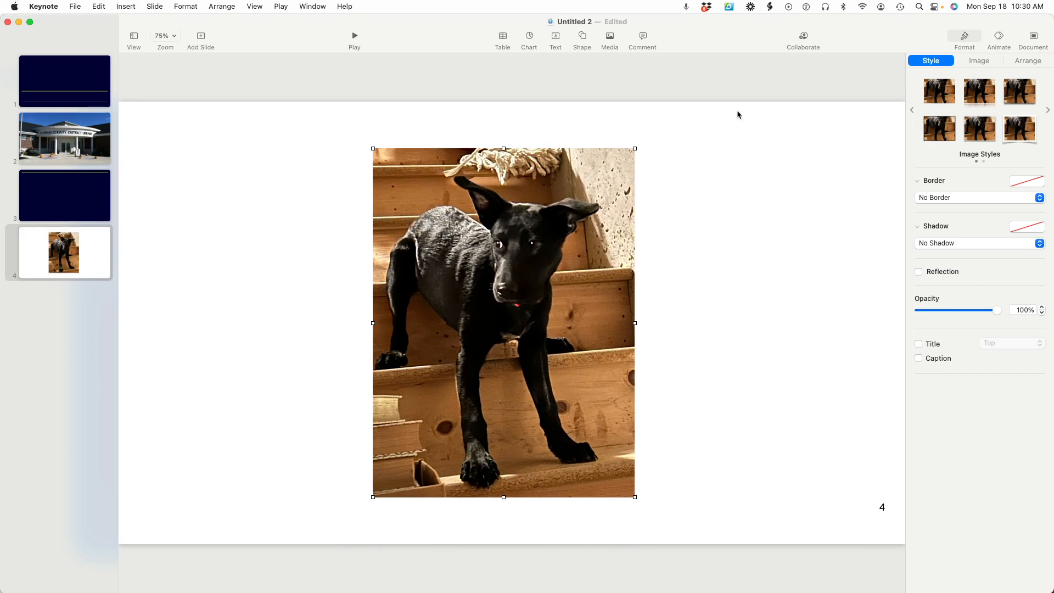
Apply the Picture Frame image style at 100% scale to the dog photo and add a Contact Shadow with 74 pt blur
{"action": "left_click", "coordinate": [1022, 134]}
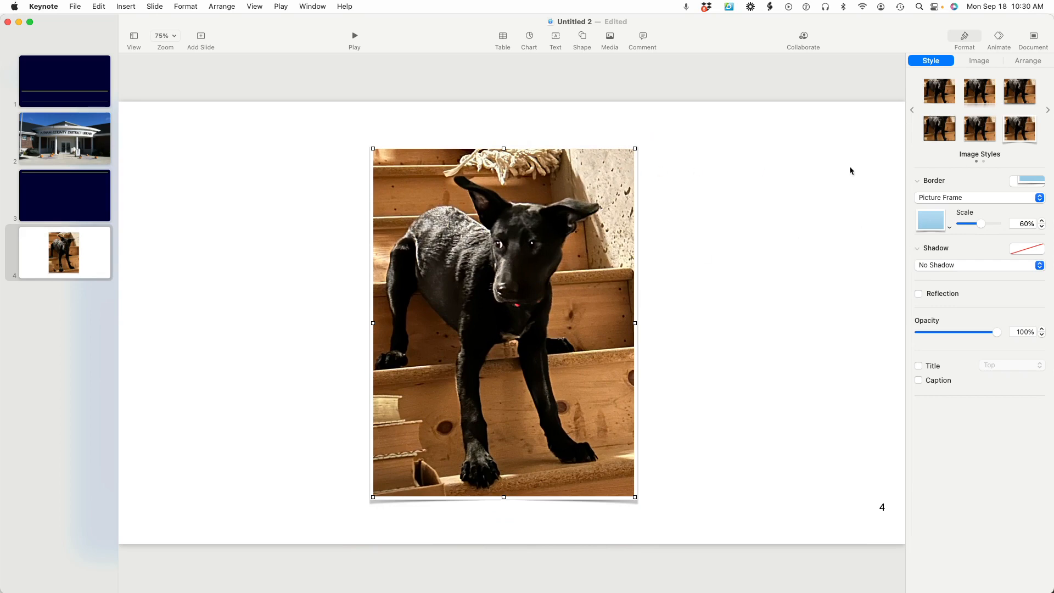
{"action": "left_click_drag", "start_coordinate": [982, 223], "coordinate": [1009, 224]}
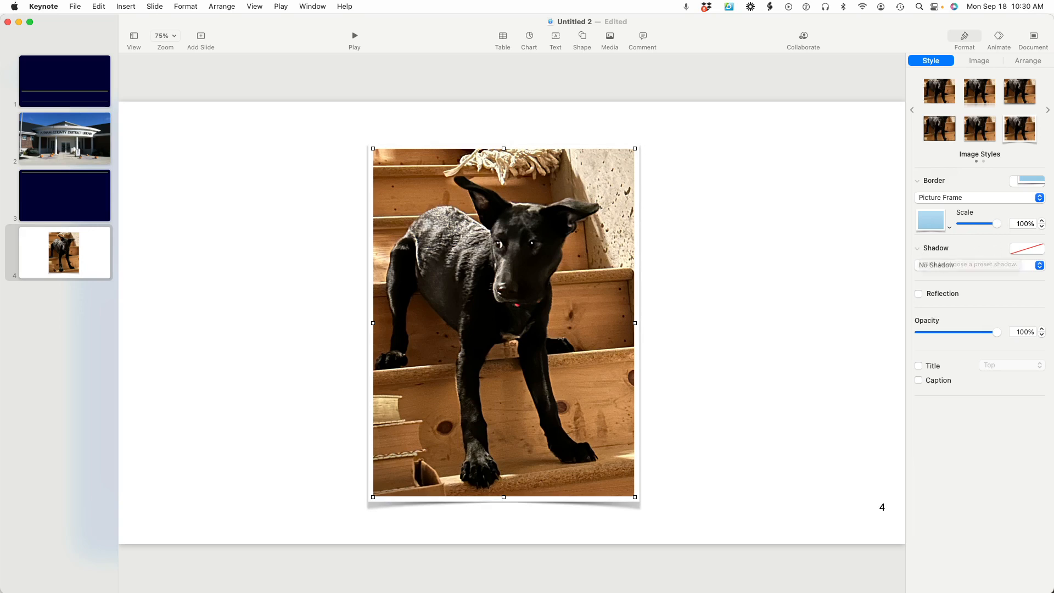
{"action": "left_click", "coordinate": [1000, 267]}
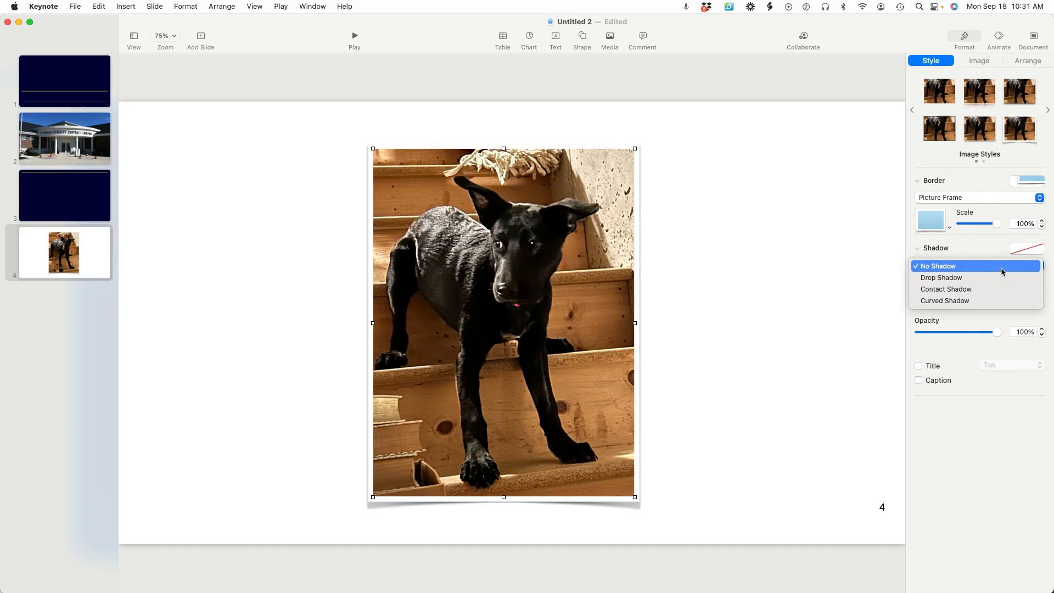
{"action": "left_click", "coordinate": [971, 290]}
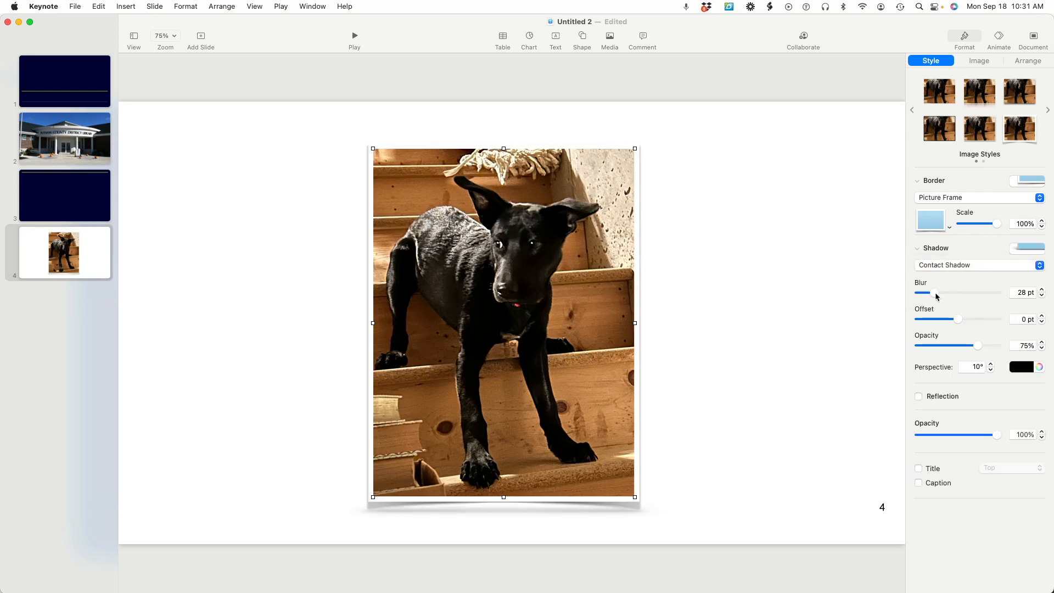
{"action": "left_click_drag", "start_coordinate": [935, 292], "coordinate": [975, 292]}
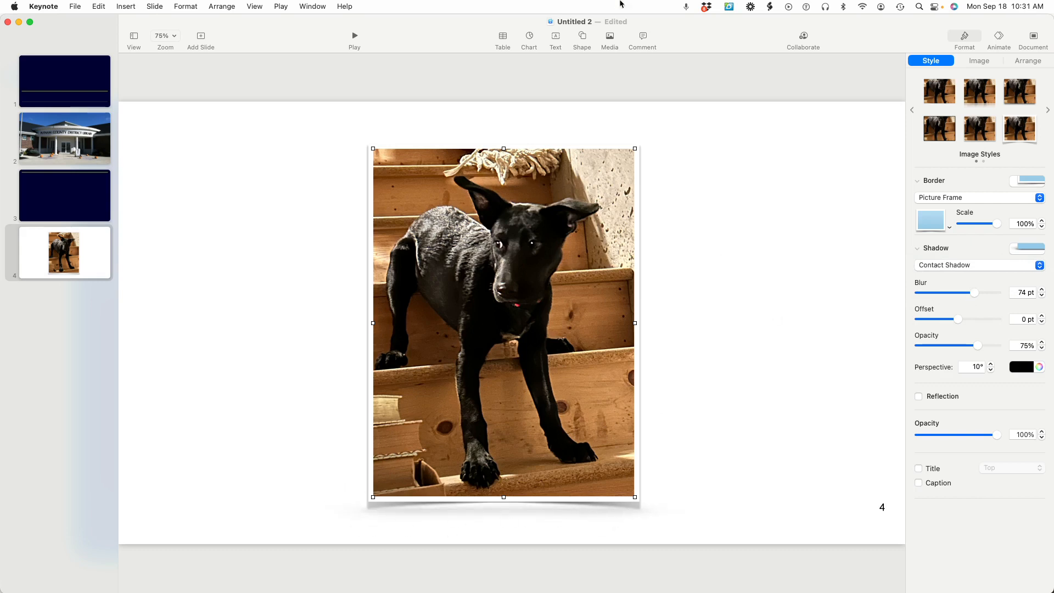
Add the comment "Nice picture" to the dog photo and open a reply to it
{"action": "left_click", "coordinate": [643, 37]}
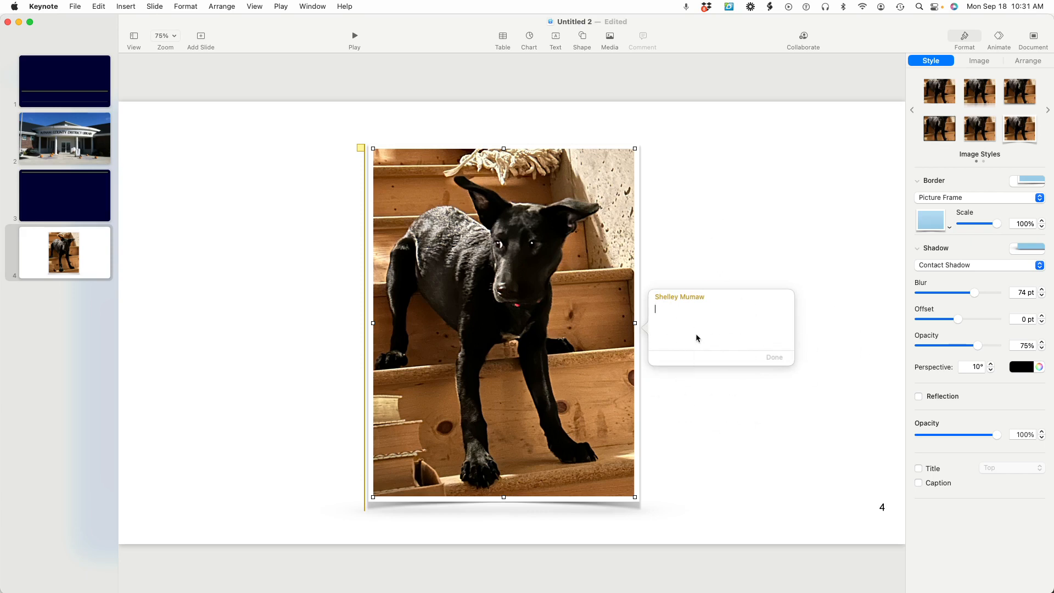
{"action": "type", "text": "Nice picture"}
{"action": "left_click", "coordinate": [784, 358]}
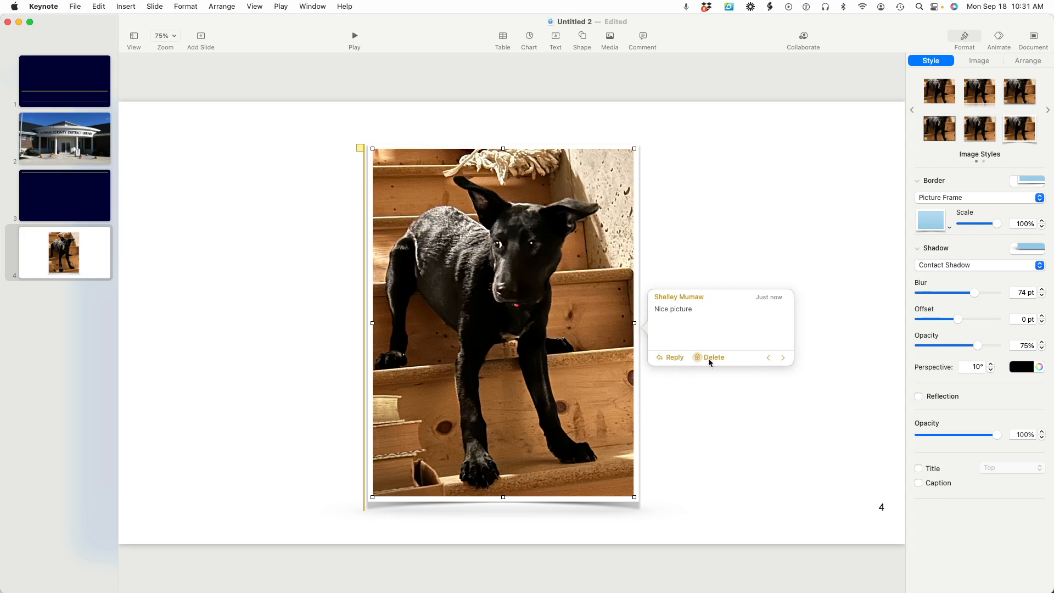
{"action": "left_click", "coordinate": [675, 360]}
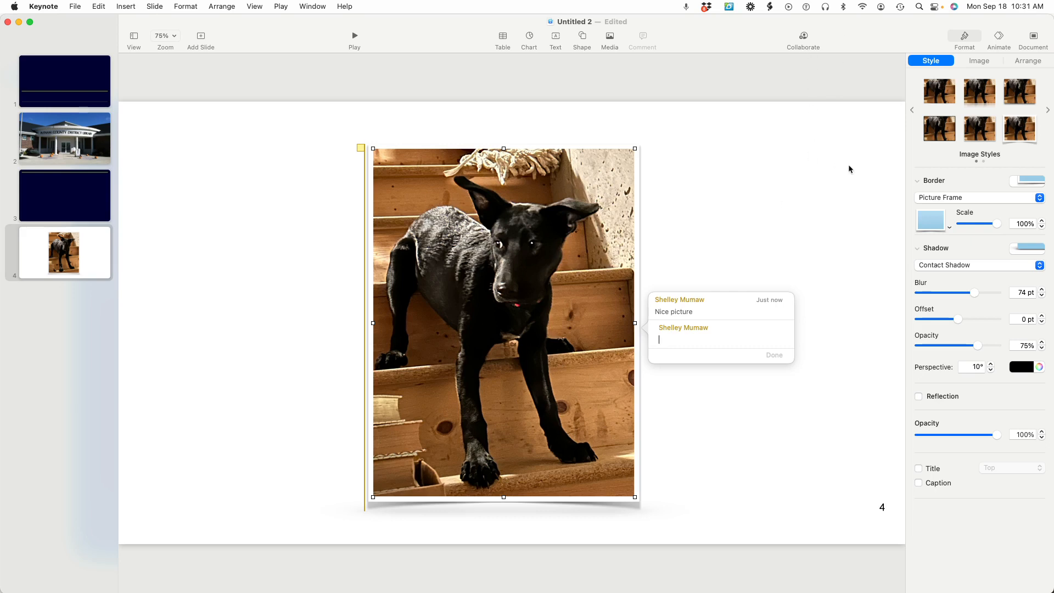
View the collaboration sharing options for the presentation and cancel without sending an invitation
{"action": "left_click", "coordinate": [815, 36]}
{"action": "left_click", "coordinate": [808, 40]}
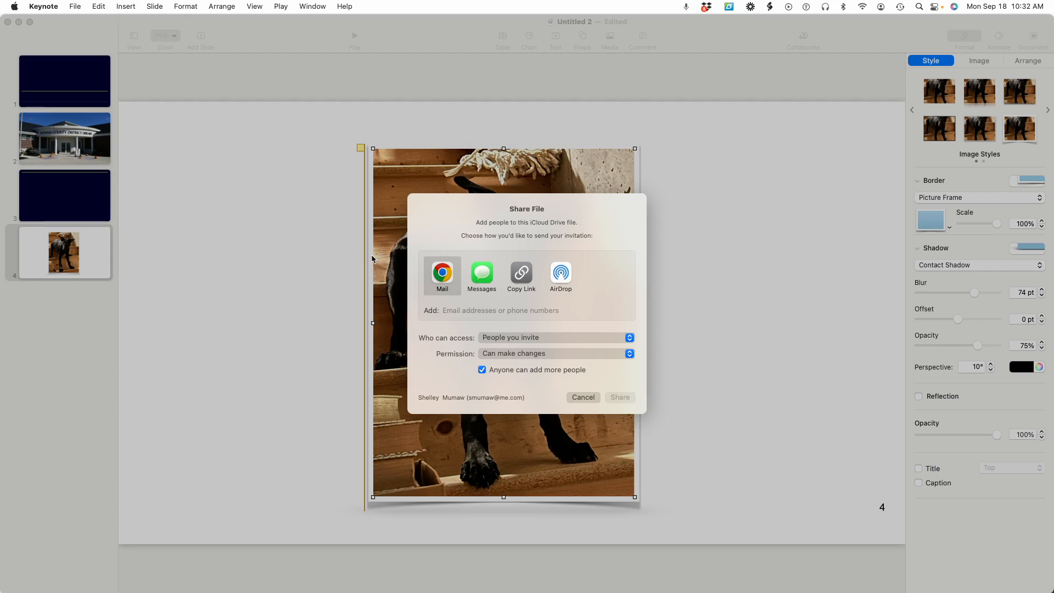
{"action": "left_click", "coordinate": [583, 397]}
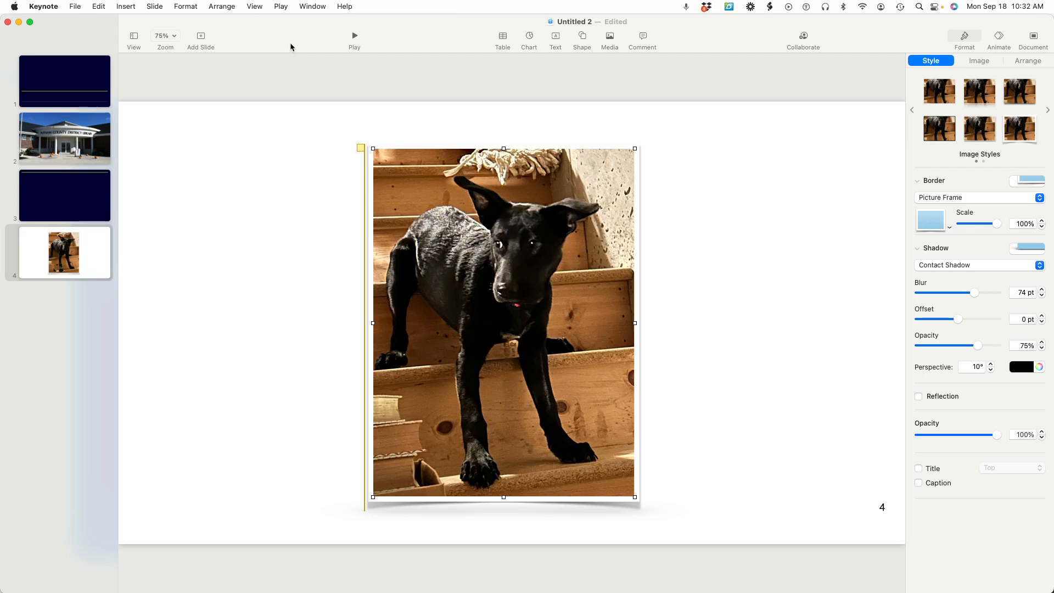
Start saving the presentation under the name "Library18" in the Keynote iCloud folder, and cancel the save
{"action": "left_click", "coordinate": [75, 7]}
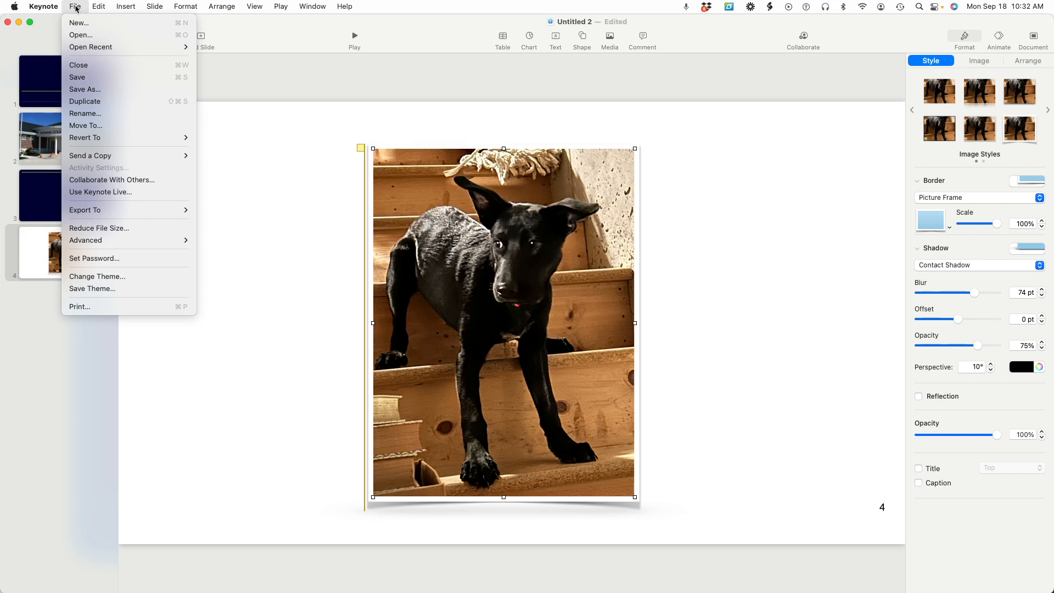
{"action": "left_click", "coordinate": [102, 91]}
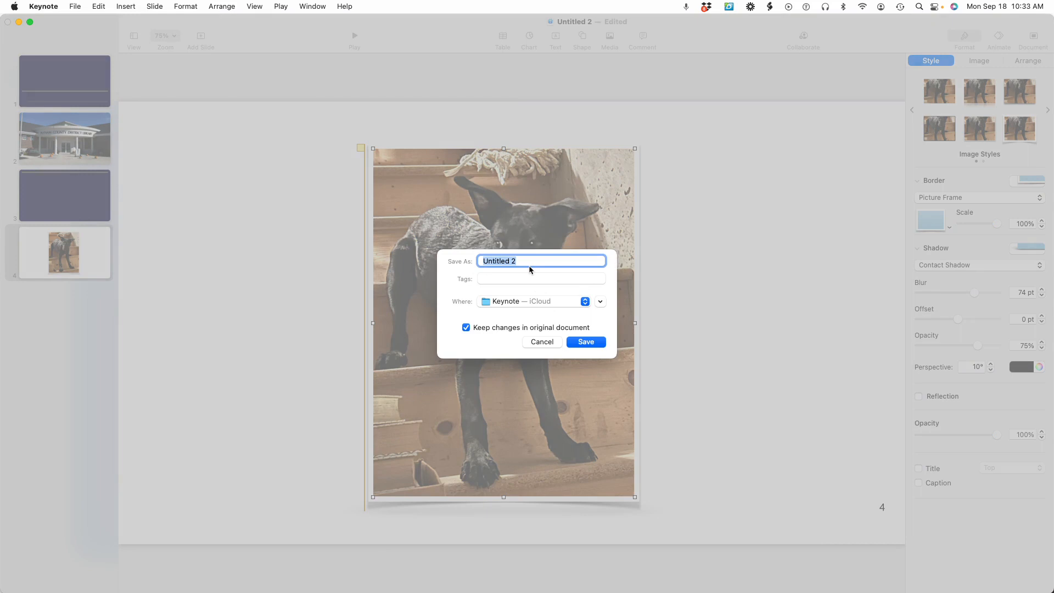
{"action": "type", "text": "Library"}
{"action": "type", "text": "18"}
{"action": "left_click", "coordinate": [586, 303]}
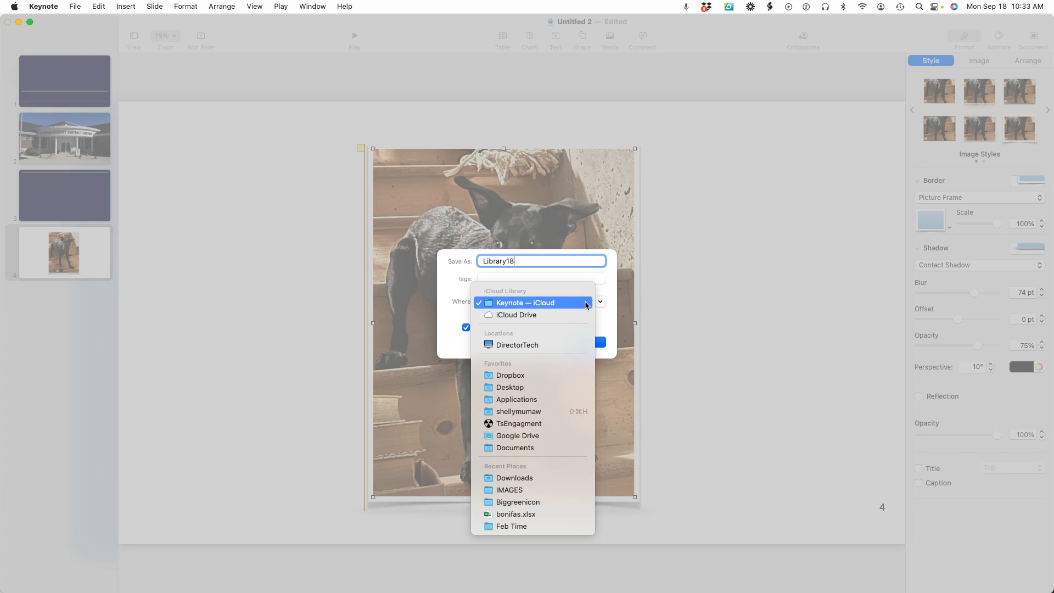
{"action": "left_click", "coordinate": [581, 302]}
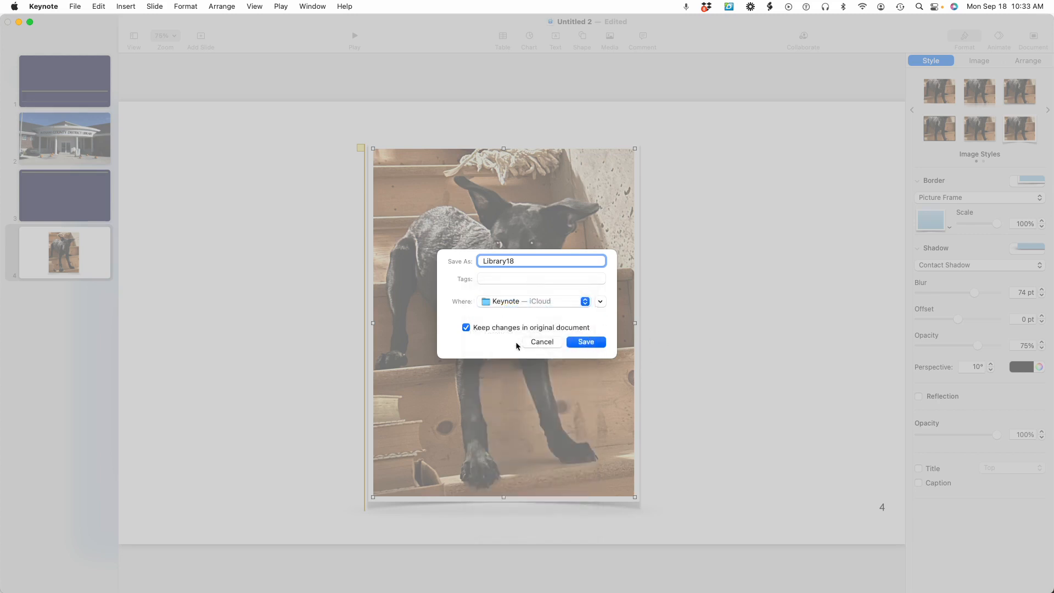
{"action": "left_click", "coordinate": [542, 342]}
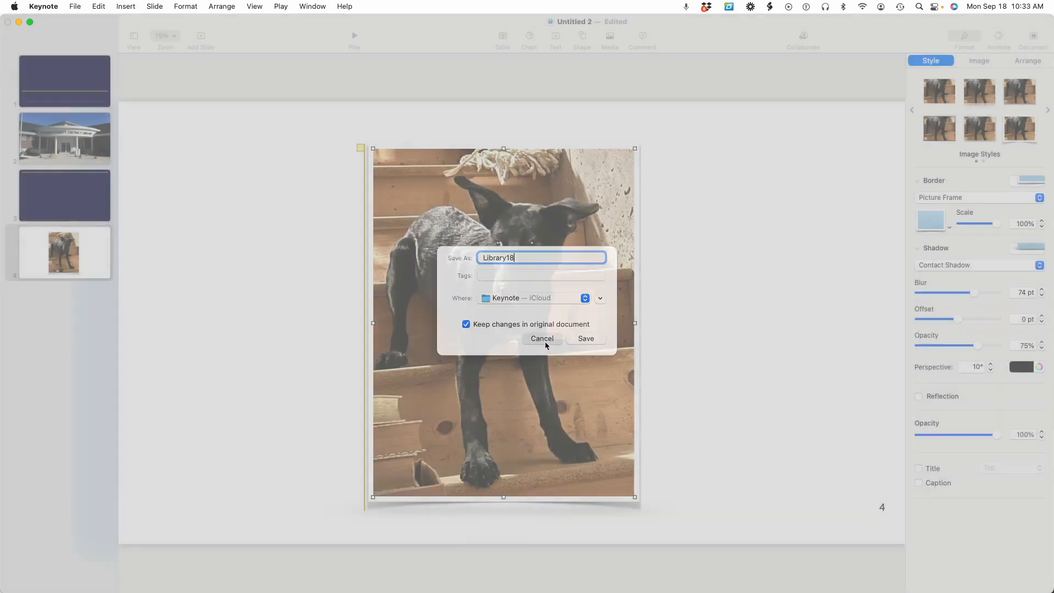
Review the presentation's Revert To and Export To options without choosing any
{"action": "left_click", "coordinate": [75, 6]}
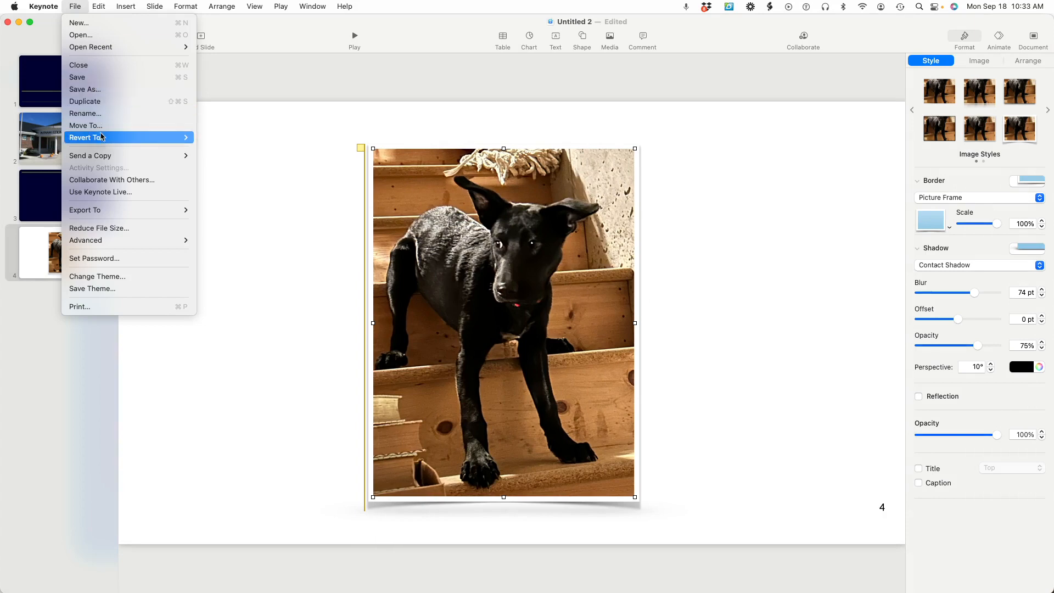
{"action": "mouse_move", "coordinate": [100, 140]}
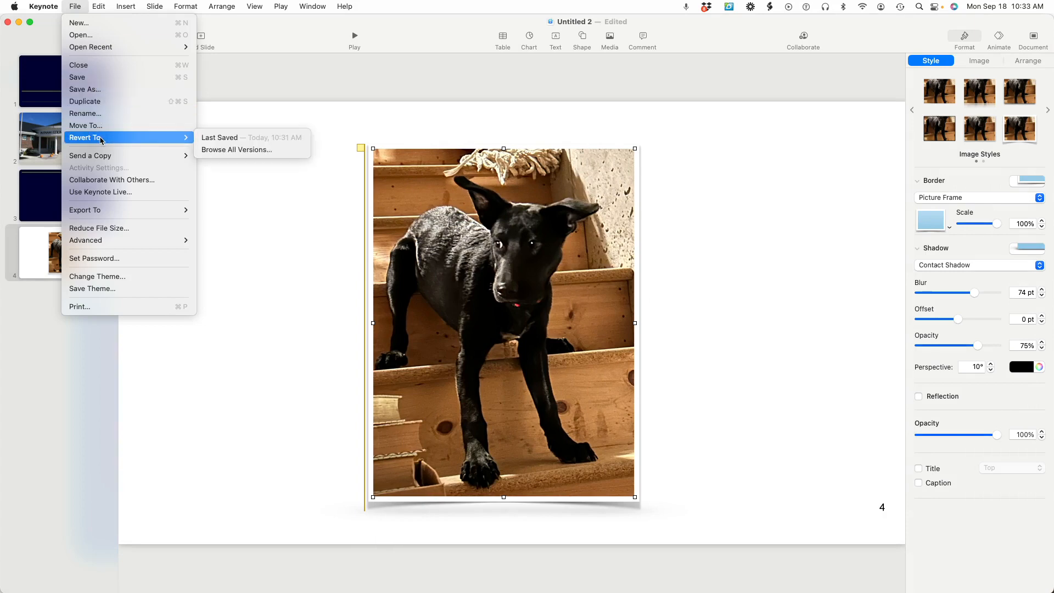
{"action": "mouse_move", "coordinate": [114, 215]}
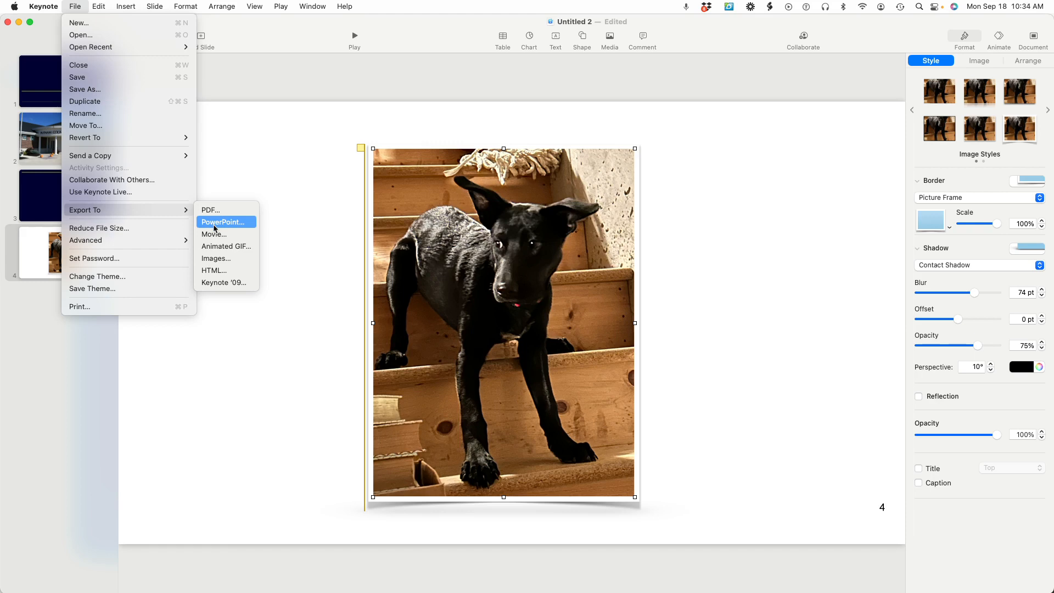
{"action": "left_click", "coordinate": [301, 192]}
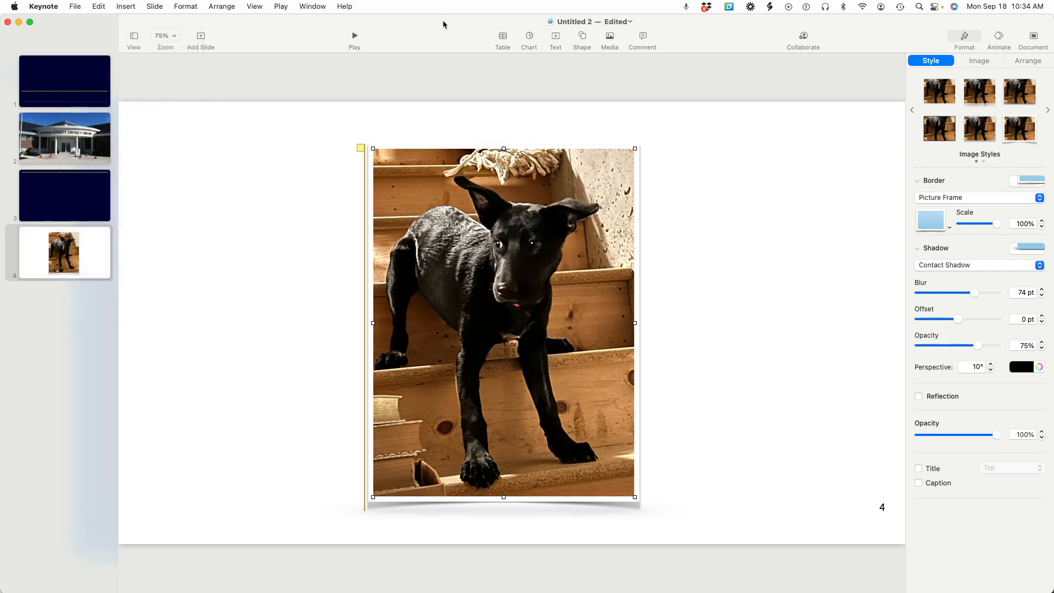
Move the current presentation window aside and switch to the "Untitled" presentation with the Apple Keynote Information slide
{"action": "left_click_drag", "start_coordinate": [444, 24], "coordinate": [433, 190]}
{"action": "left_click", "coordinate": [436, 159]}
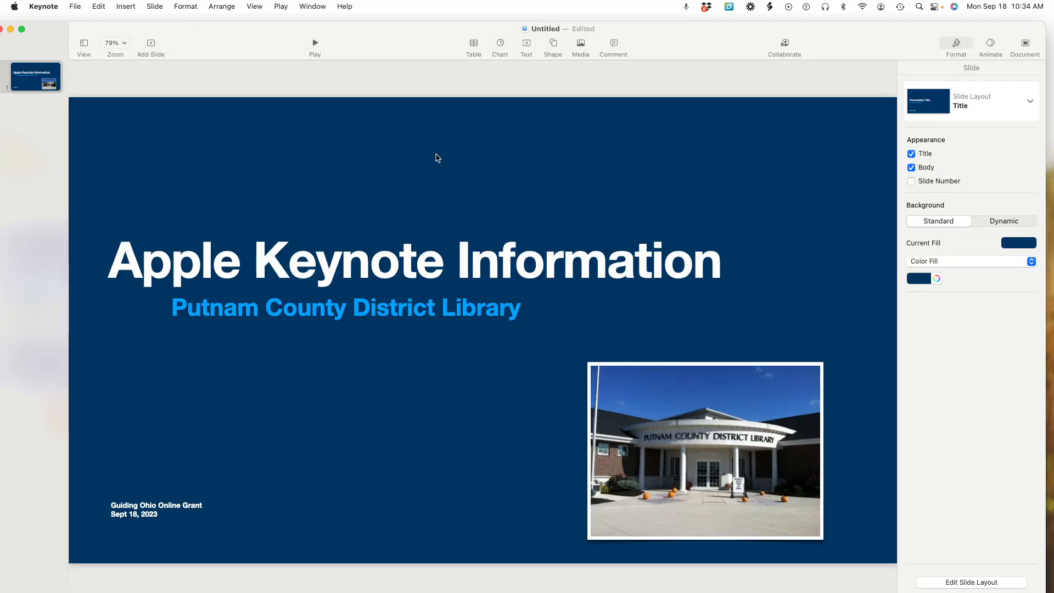